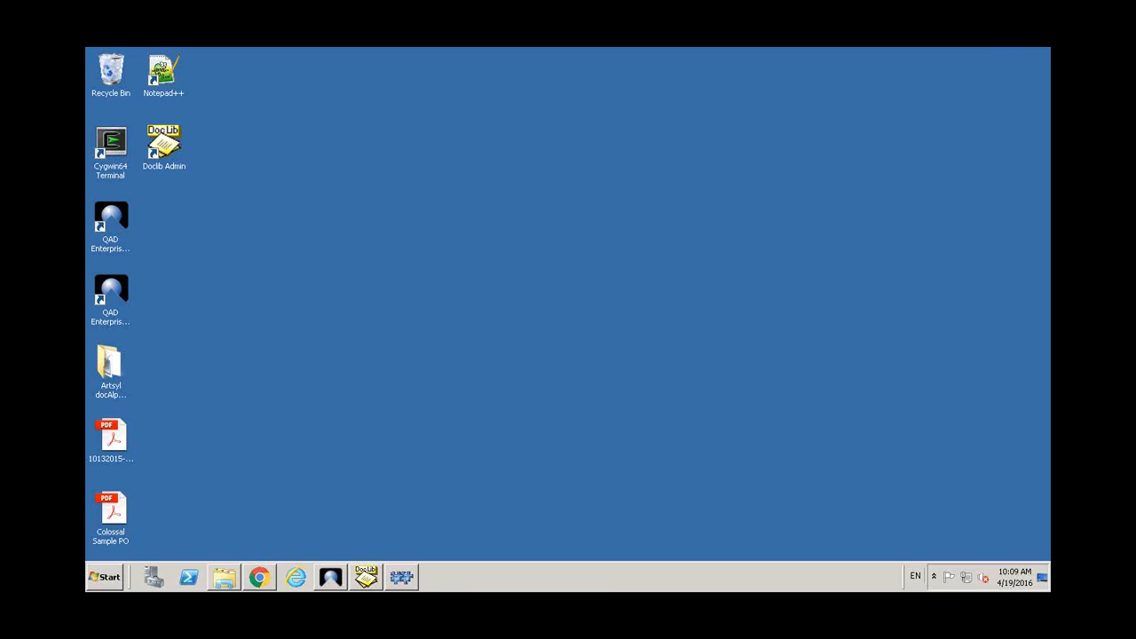
- Open the Colossal Sample PO PDF from the desktop, review its header and line items, and close it
double_click(111, 519)
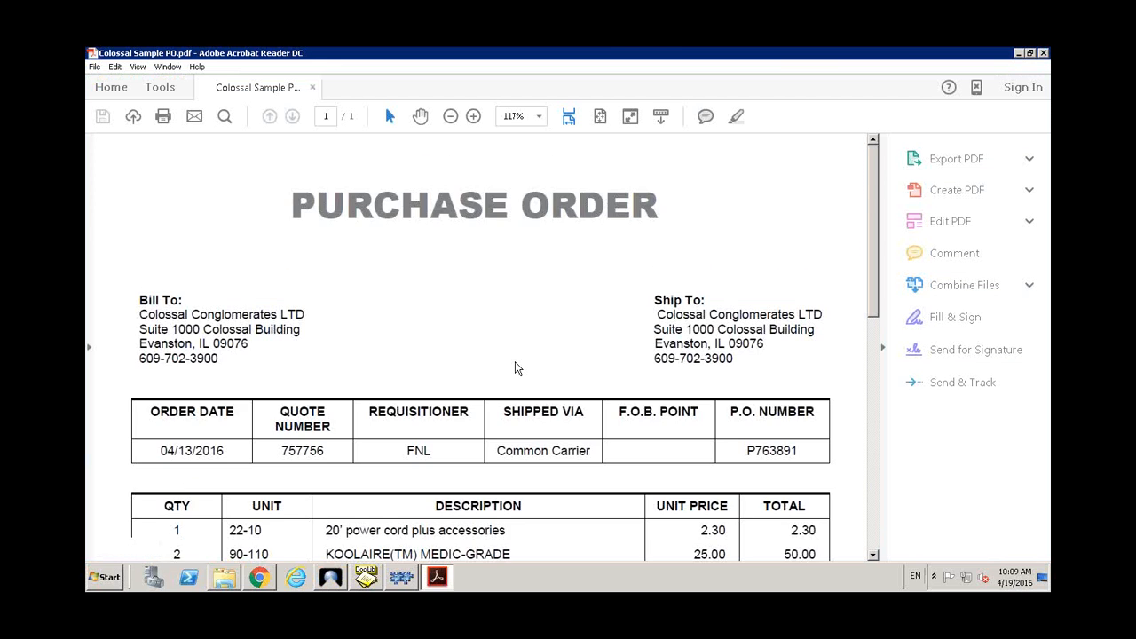
scroll(516, 361, "down", 5)
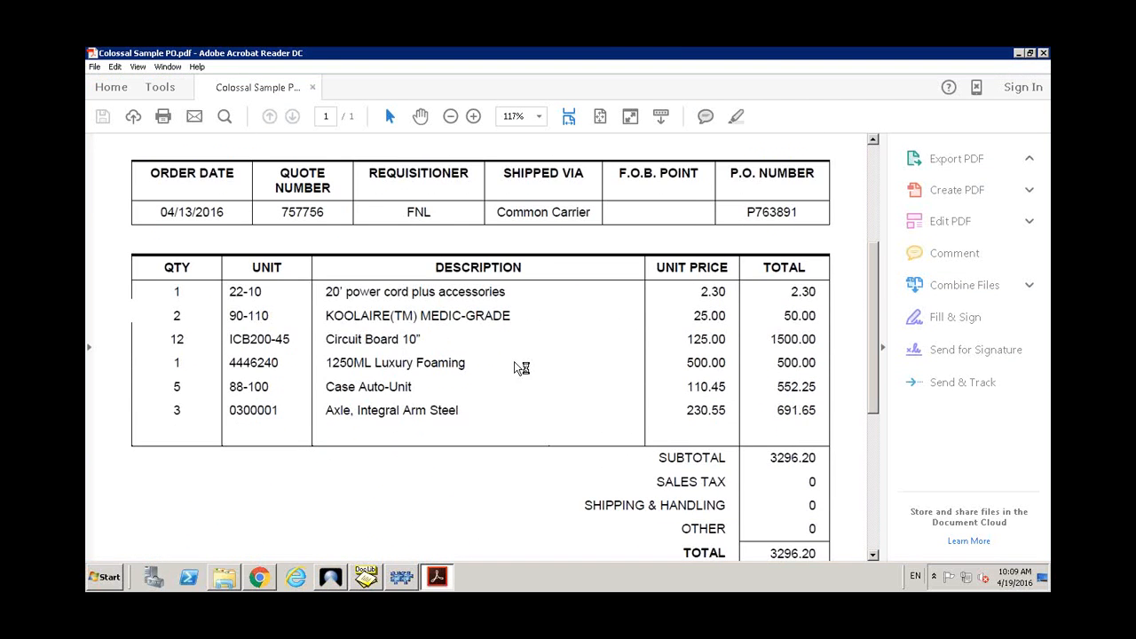
scroll(521, 367, "up", 5)
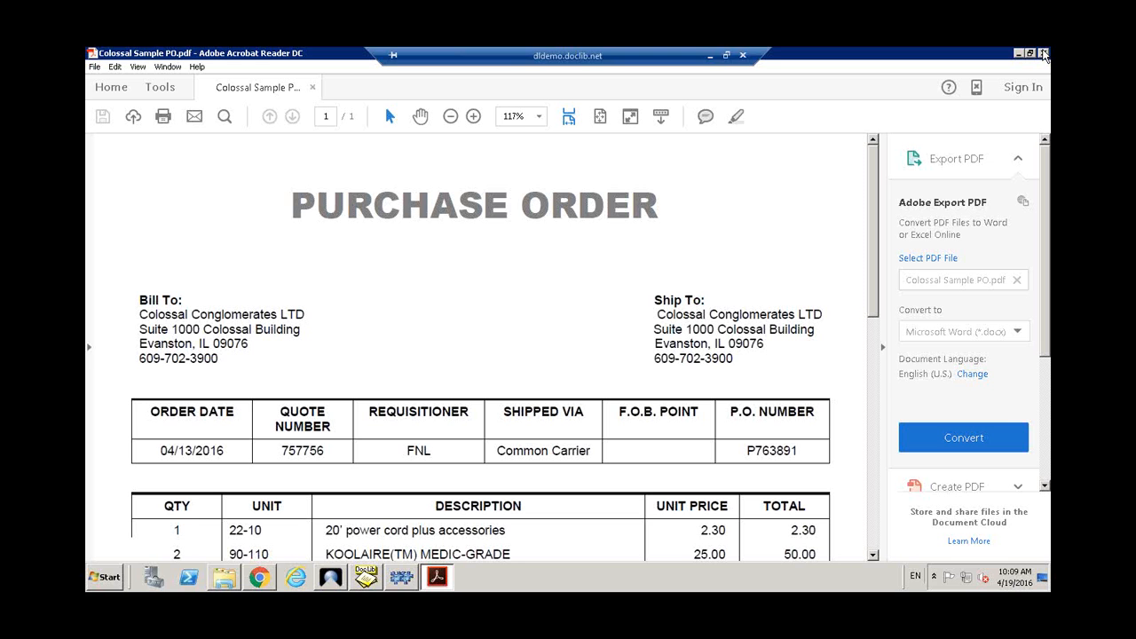
left_click(1045, 52)
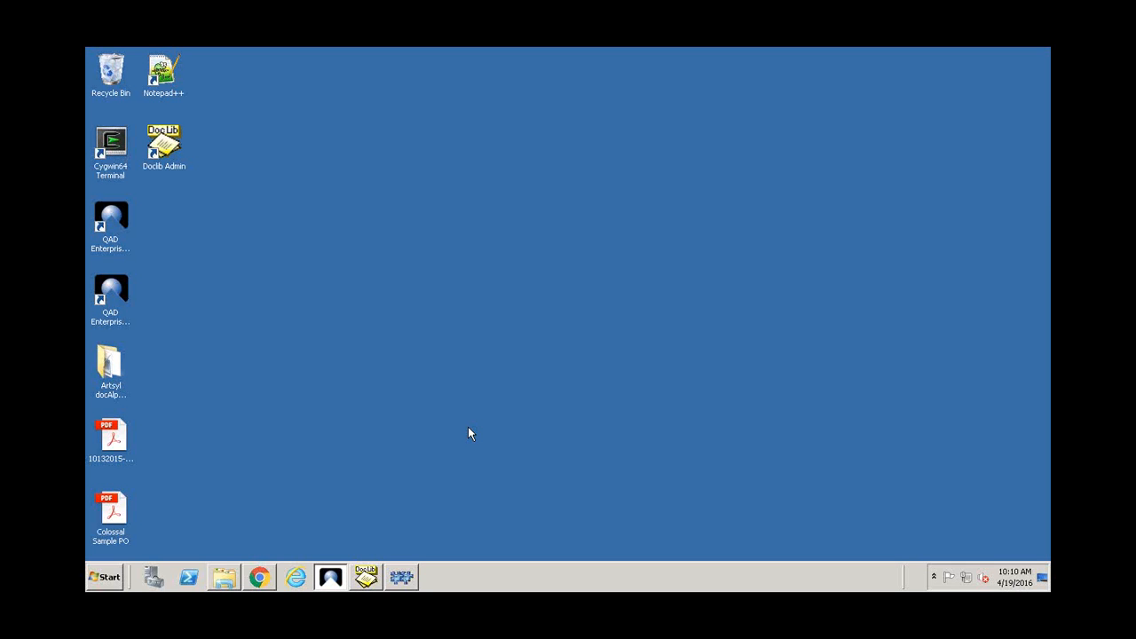
- Copy the Colossal Sample PO PDF into the CUSTPOSO hot folder and minimize the folder window
left_click(224, 578)
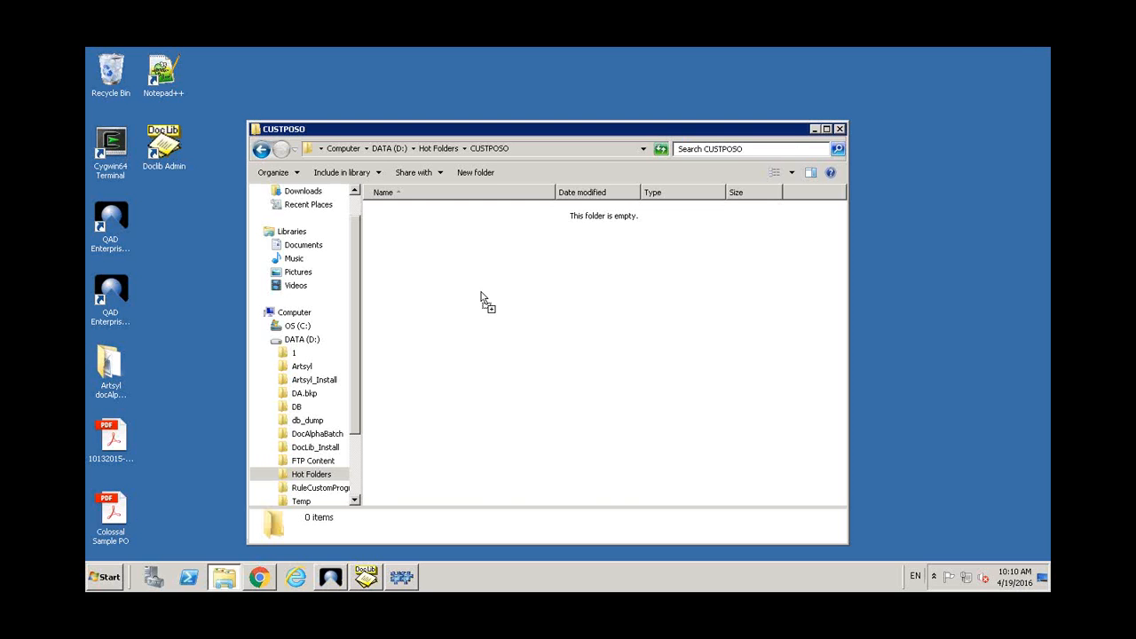
key("ctrl+v")
left_click(814, 130)
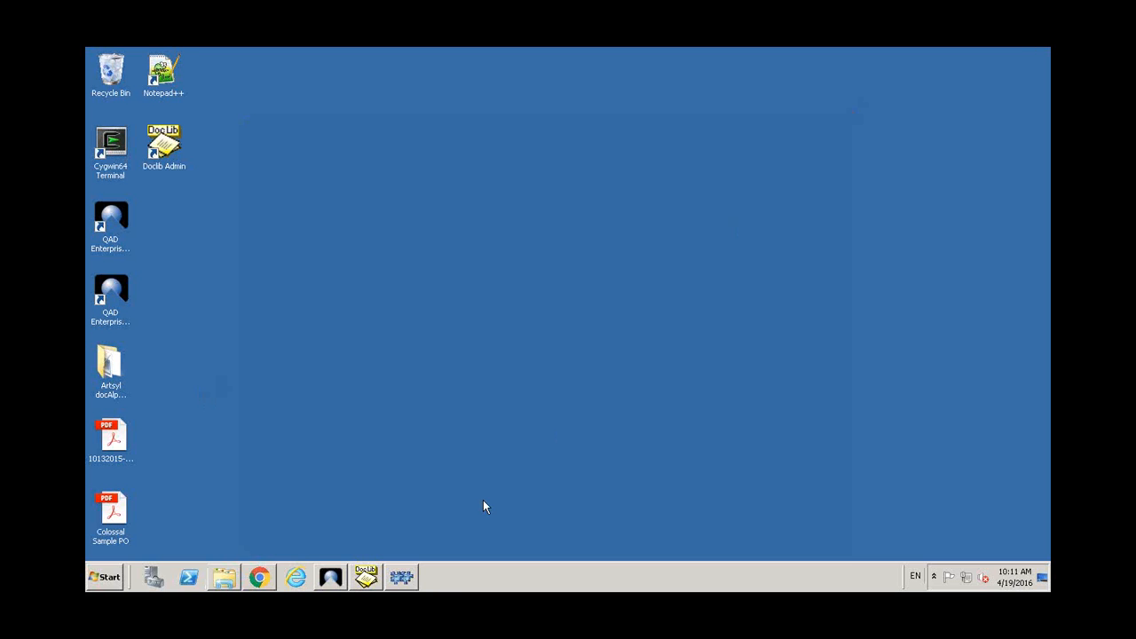
- Switch to the docAlpha Verification Station and open the waiting CUSTPOSO batch
left_click(402, 577)
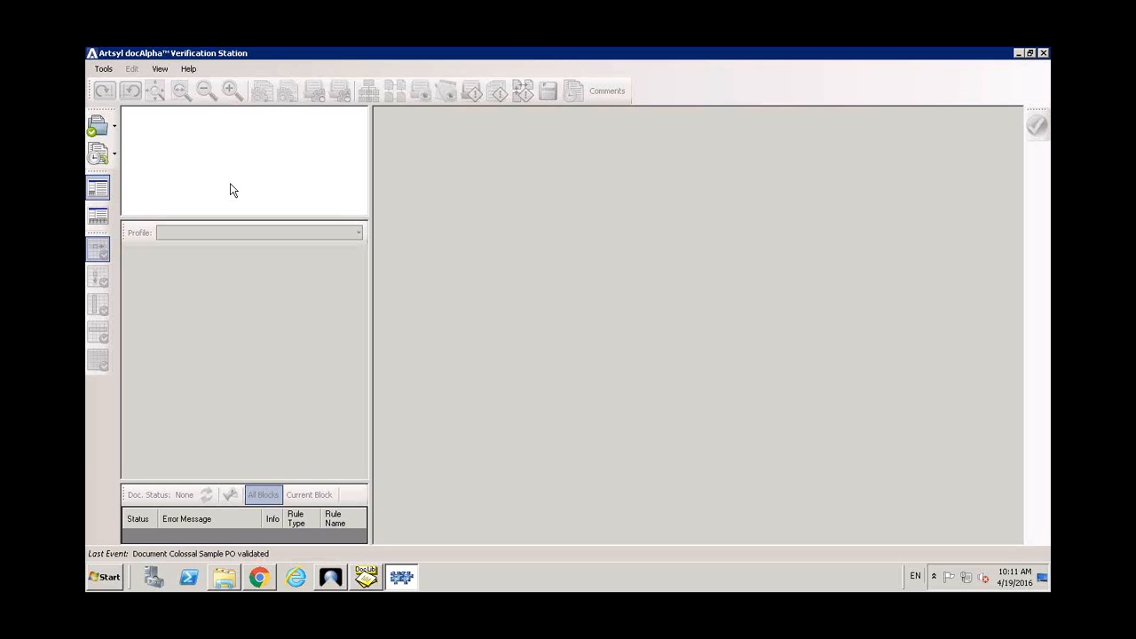
left_click(97, 126)
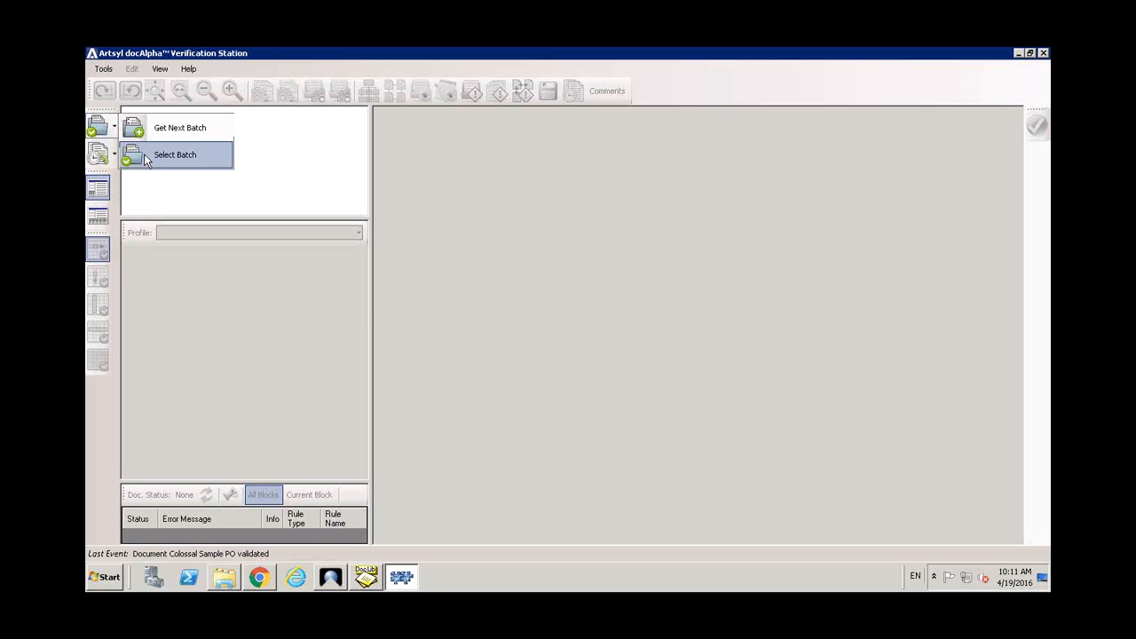
left_click(178, 152)
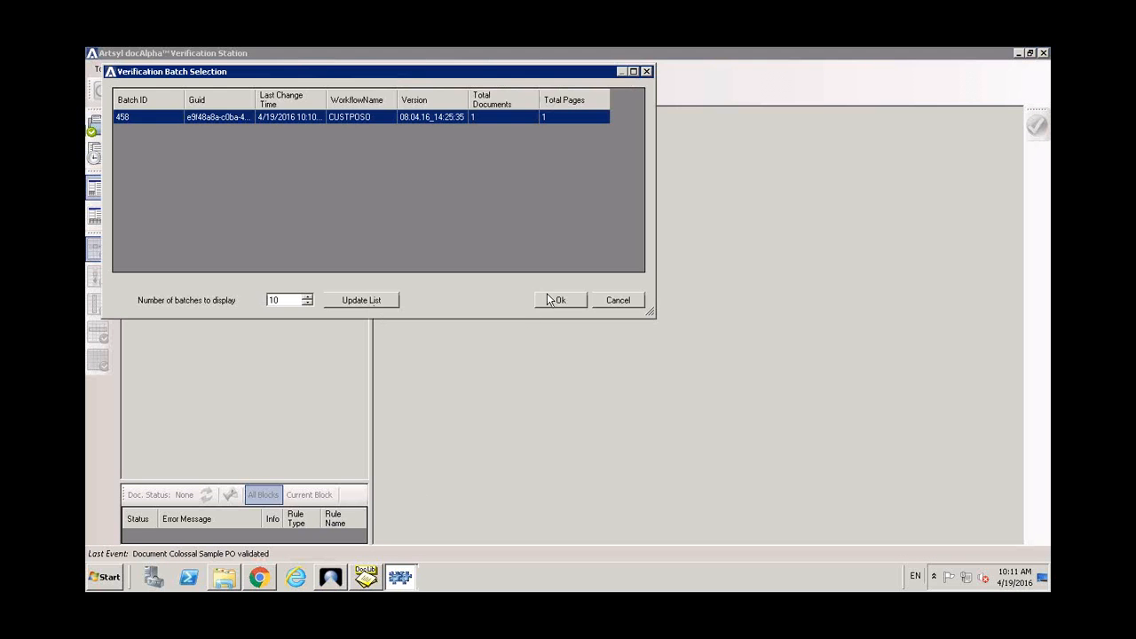
left_click(551, 301)
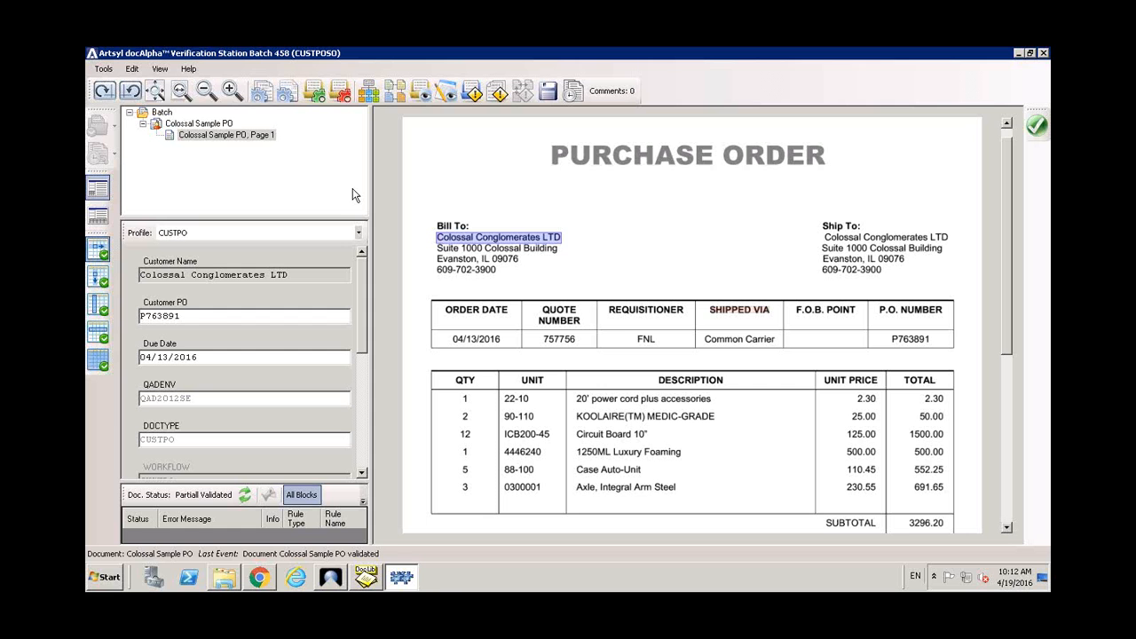
- Check the captured customer name, customer PO, due date and PODET line items against the purchase order image
left_click(341, 278)
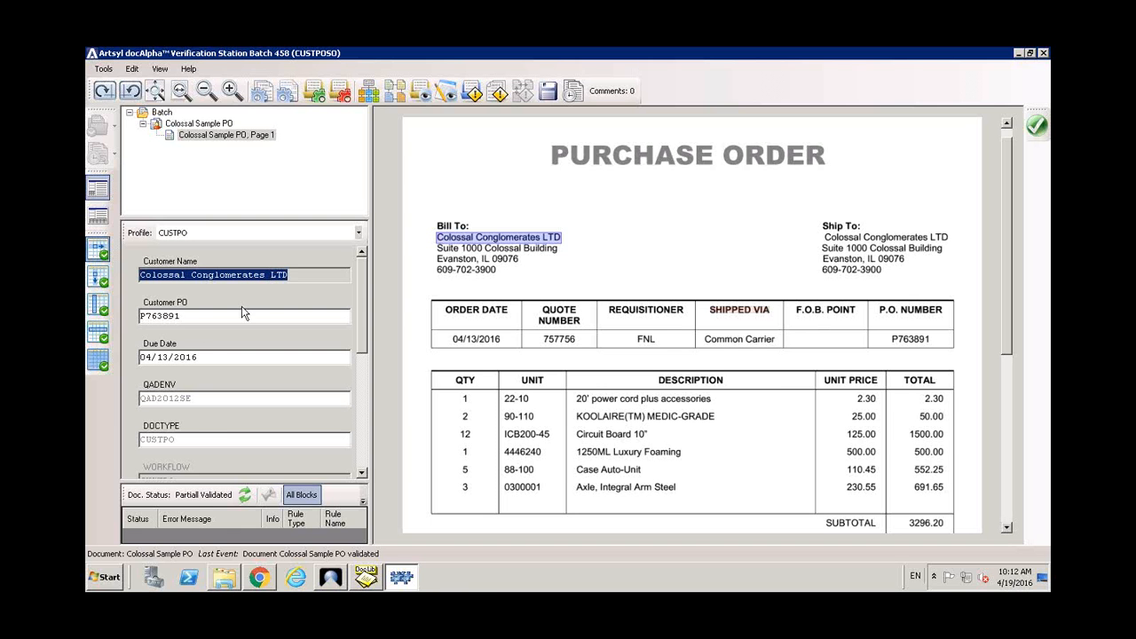
left_click(194, 317)
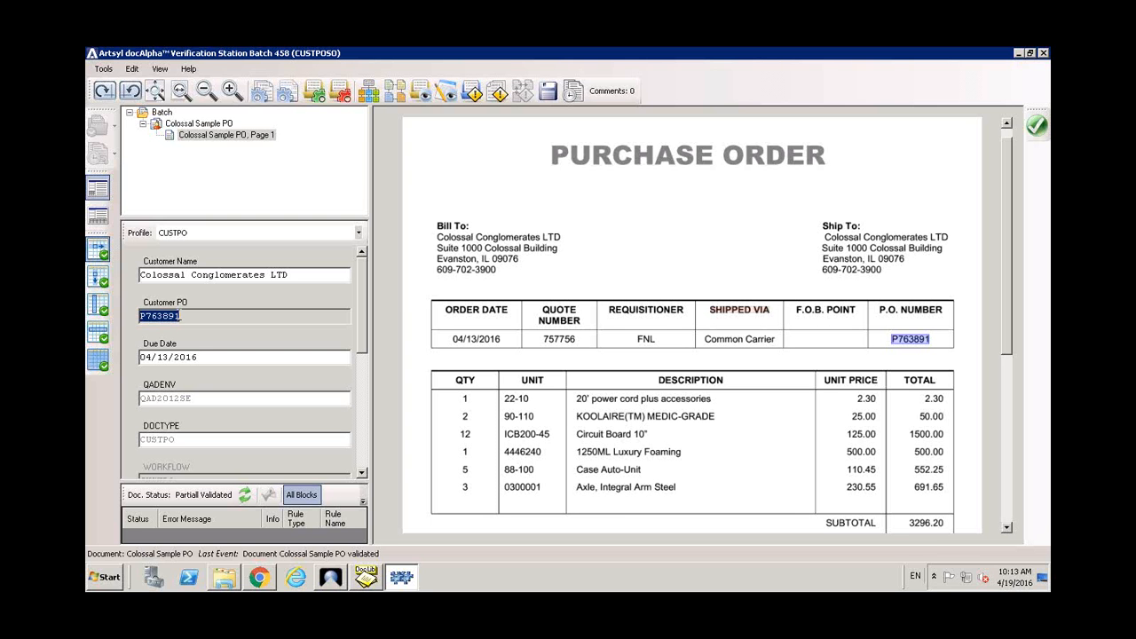
left_click_drag(182, 317, 473, 347)
left_click(203, 355)
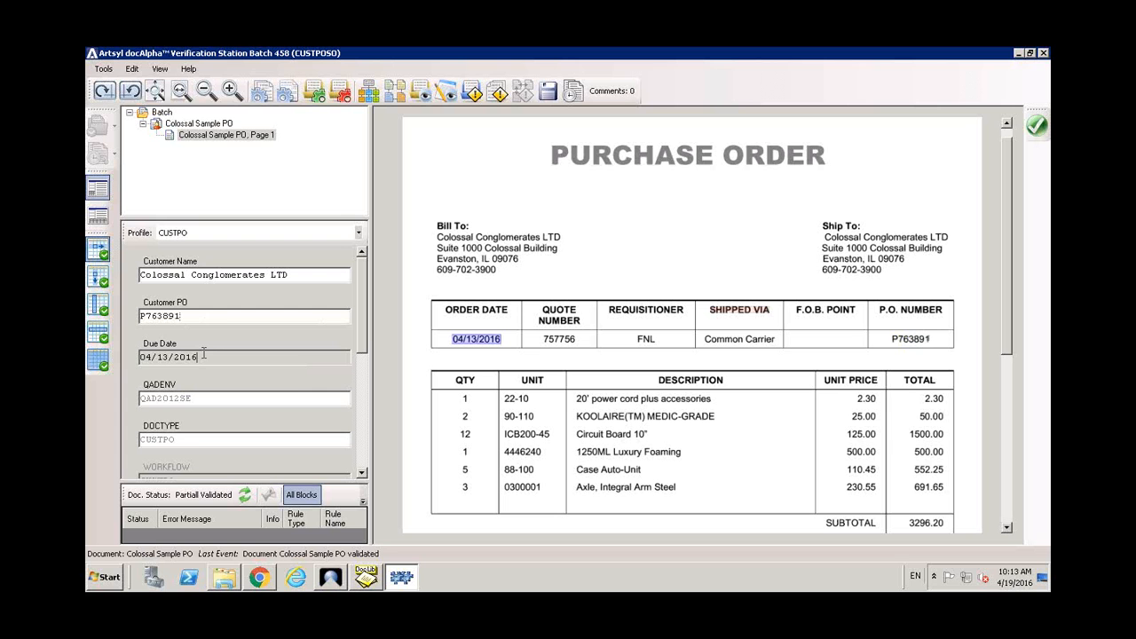
left_click_drag(362, 338, 359, 399)
left_click(195, 416)
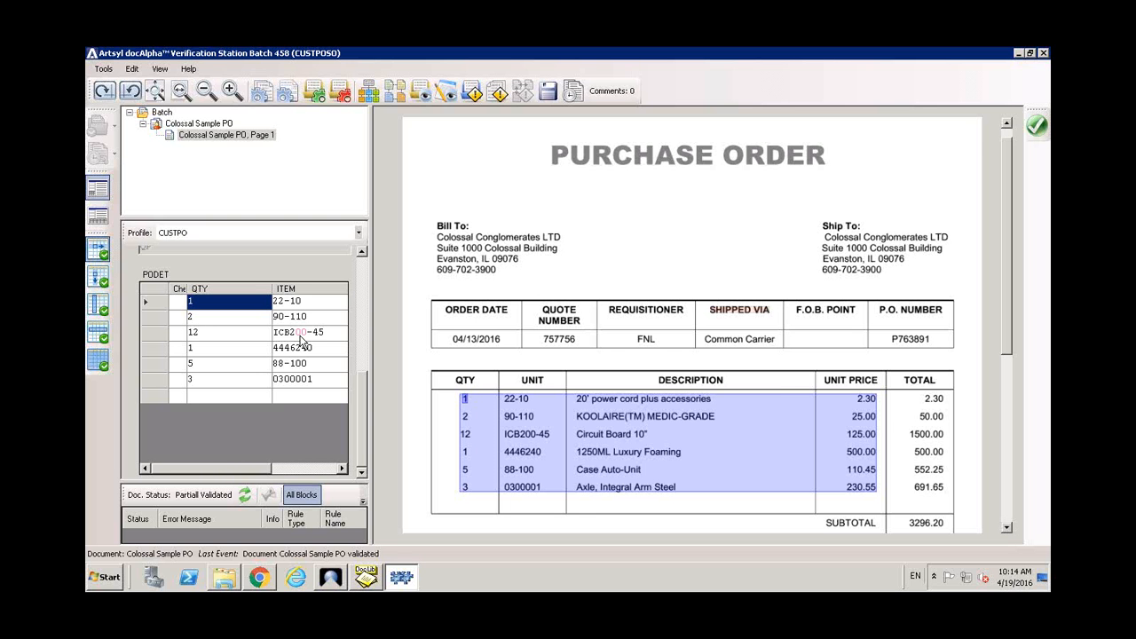
- Confirm the low-confidence characters in item ICB200-45, submit the verified batch, and minimize the Verification Station
left_click(1035, 127)
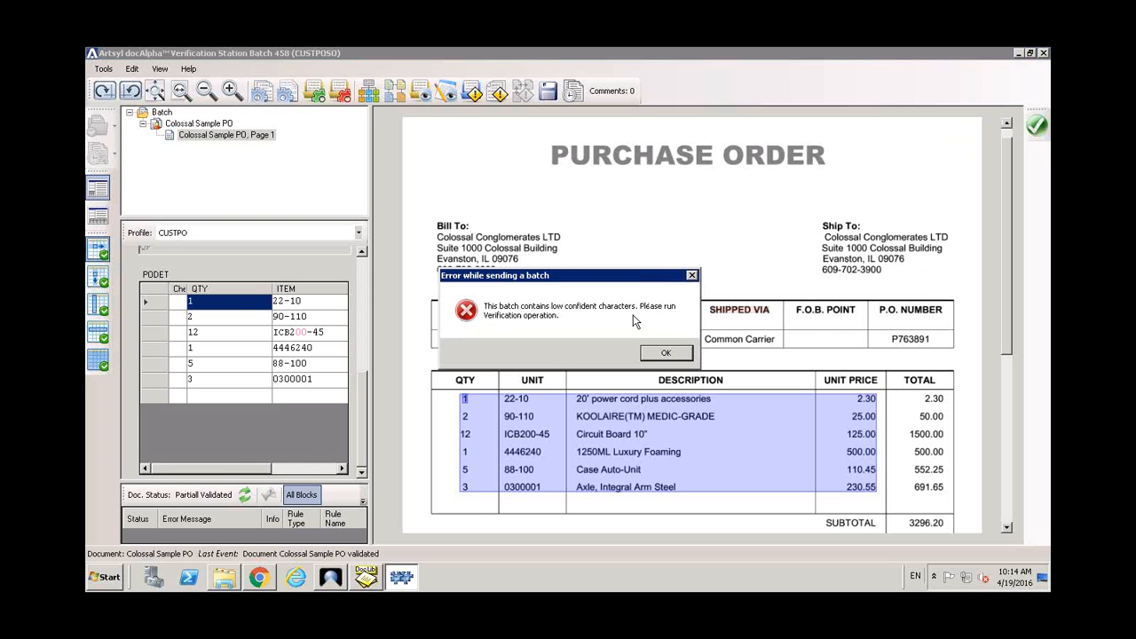
left_click(663, 353)
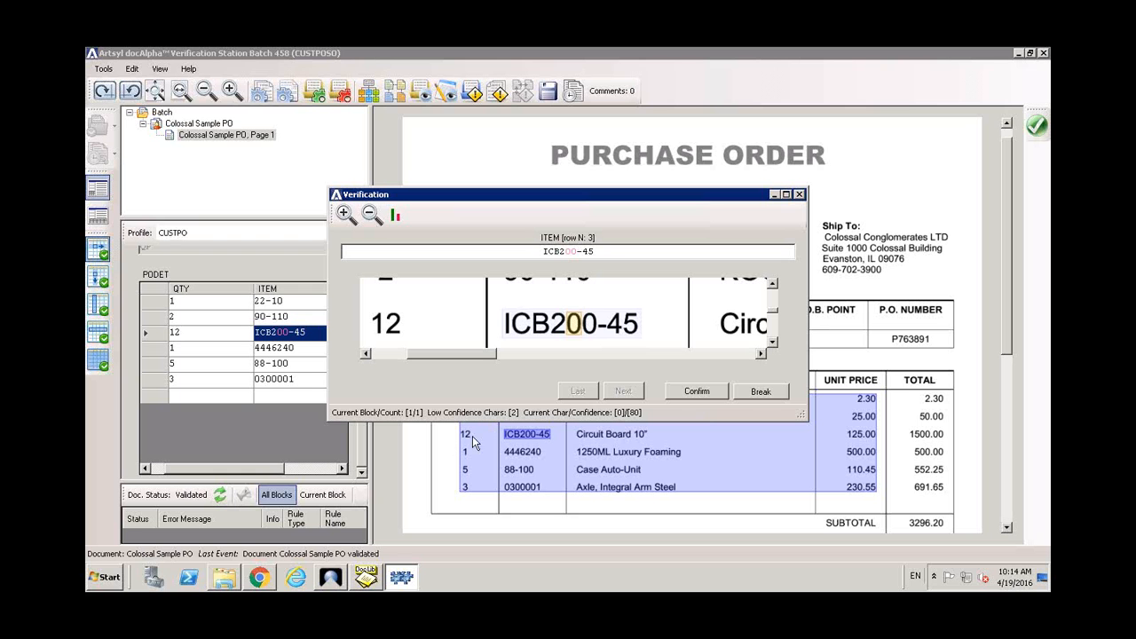
left_click(696, 393)
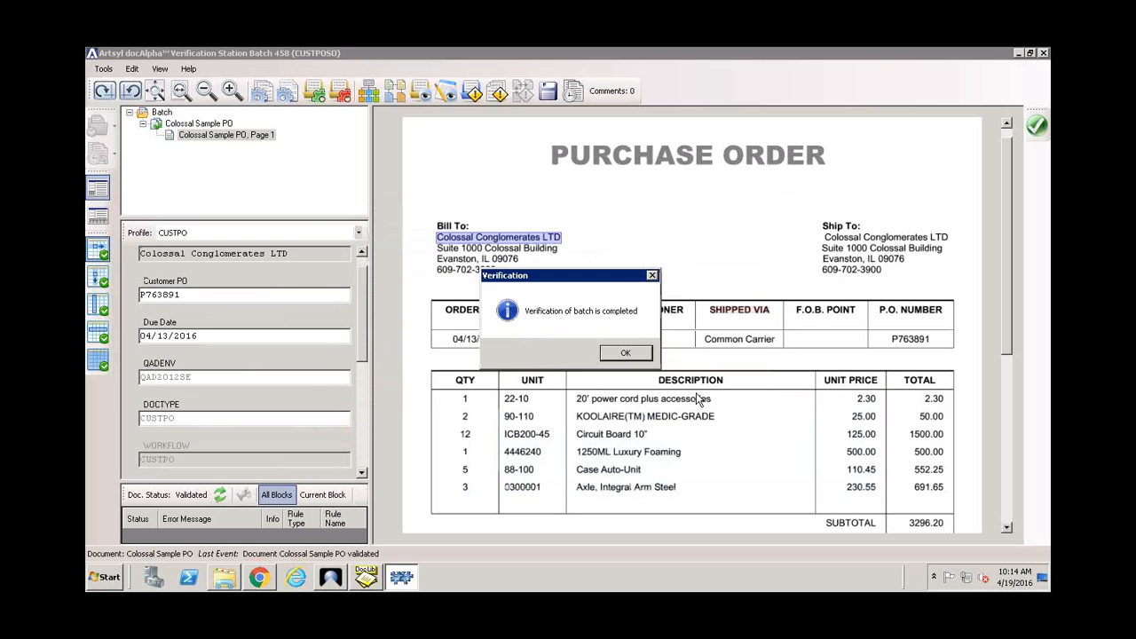
left_click(626, 353)
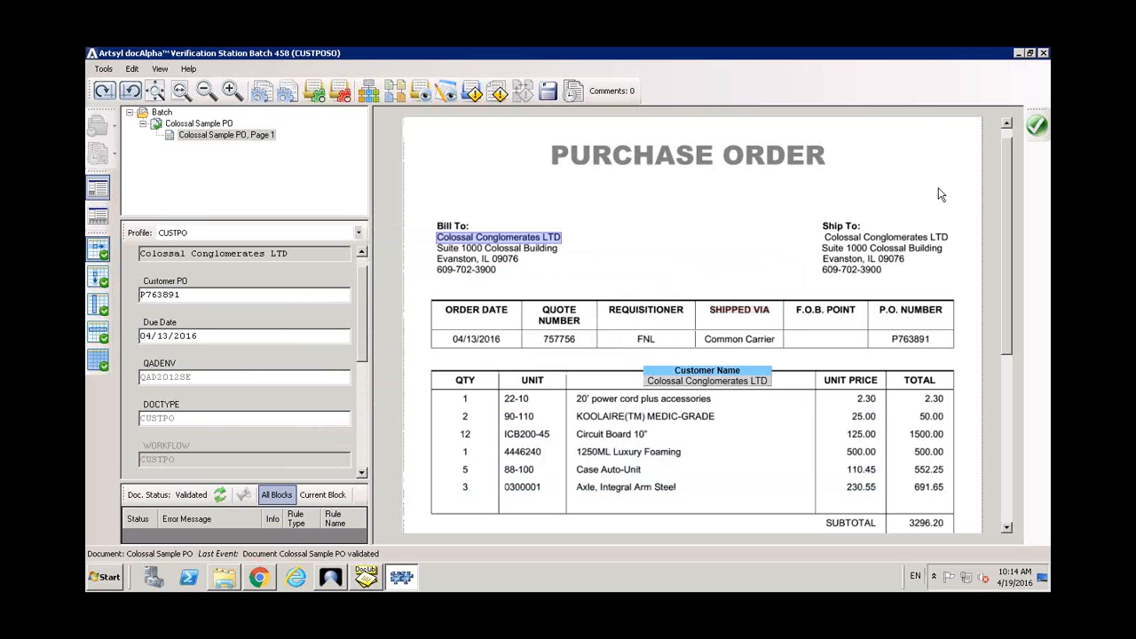
left_click(1037, 127)
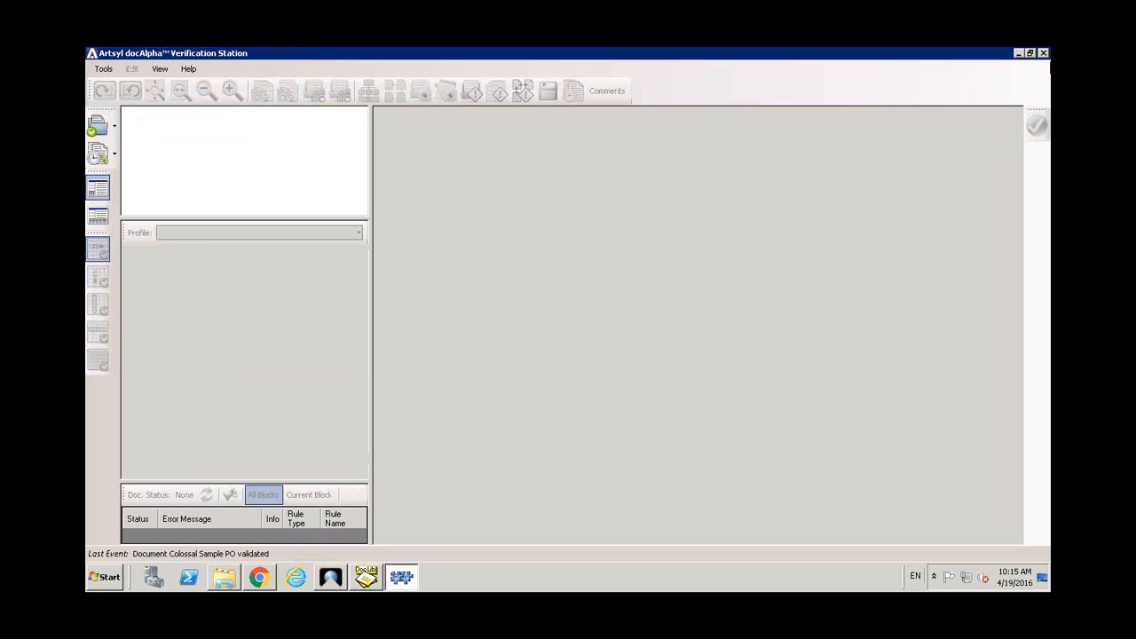
left_click(1019, 53)
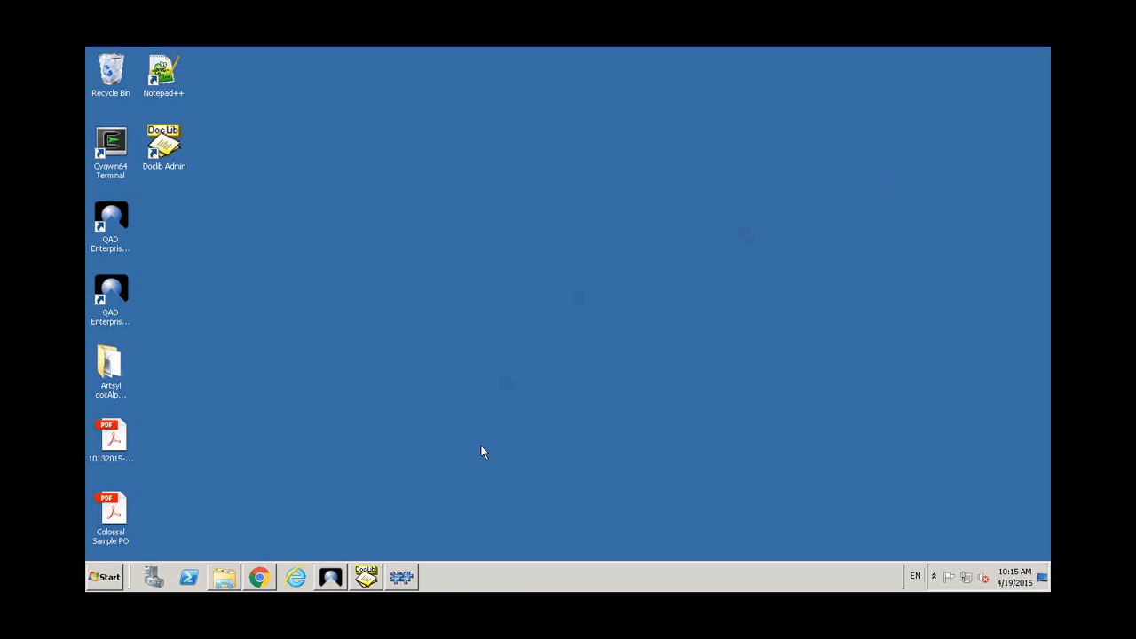
- Switch to Doclib Setup, examine the CUSTPO workflow diagram, and exit the workflow designer
left_click(365, 577)
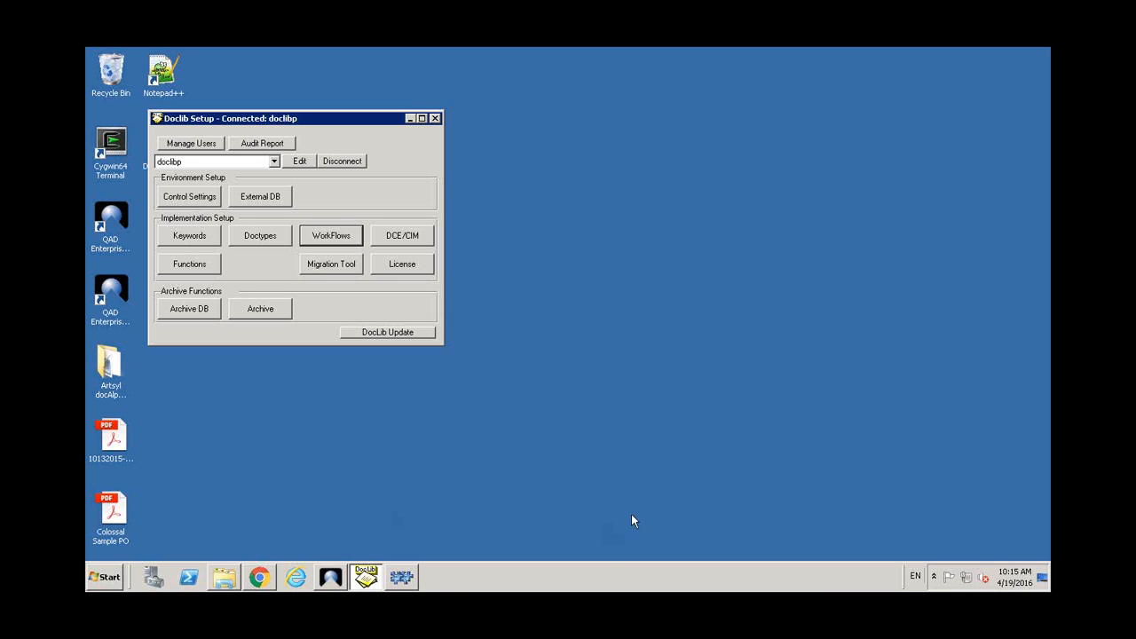
left_click(325, 241)
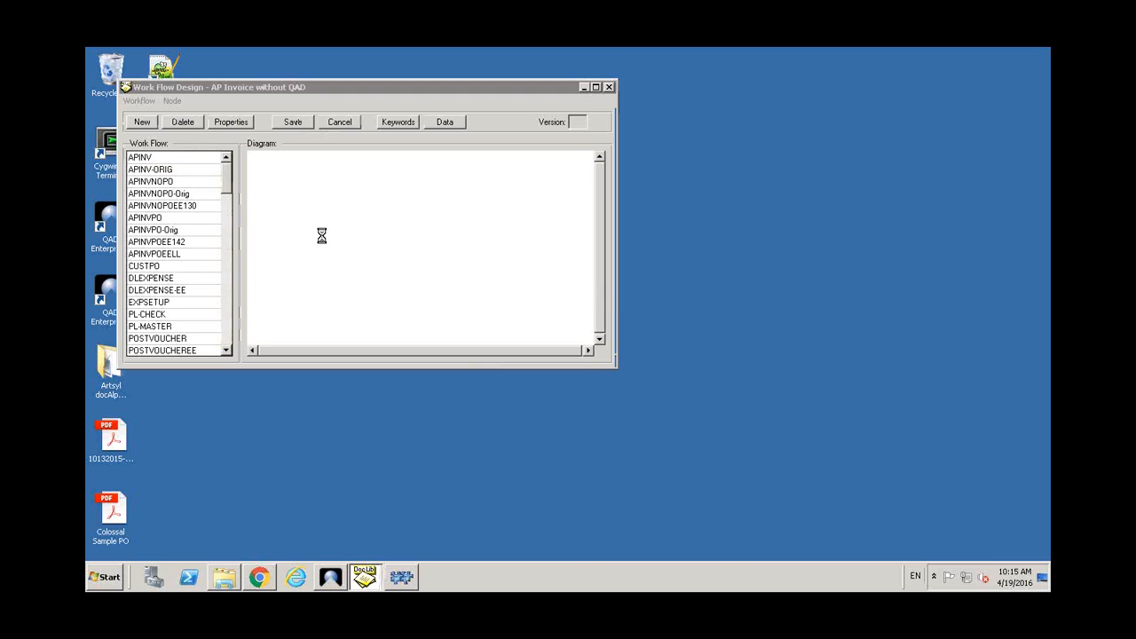
left_click(152, 268)
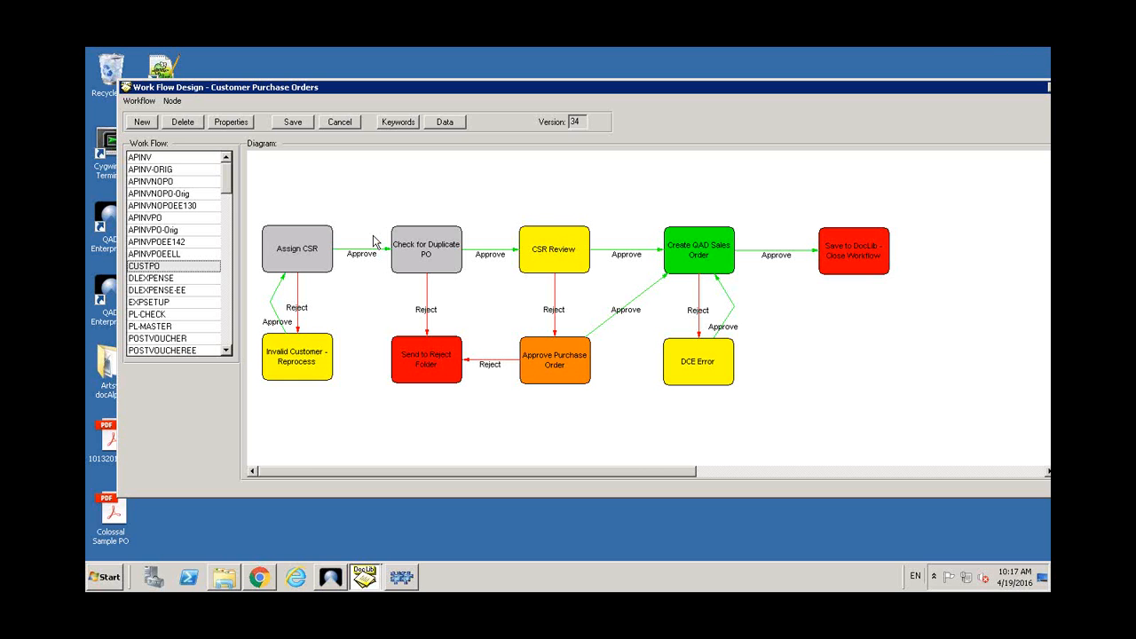
left_click(140, 100)
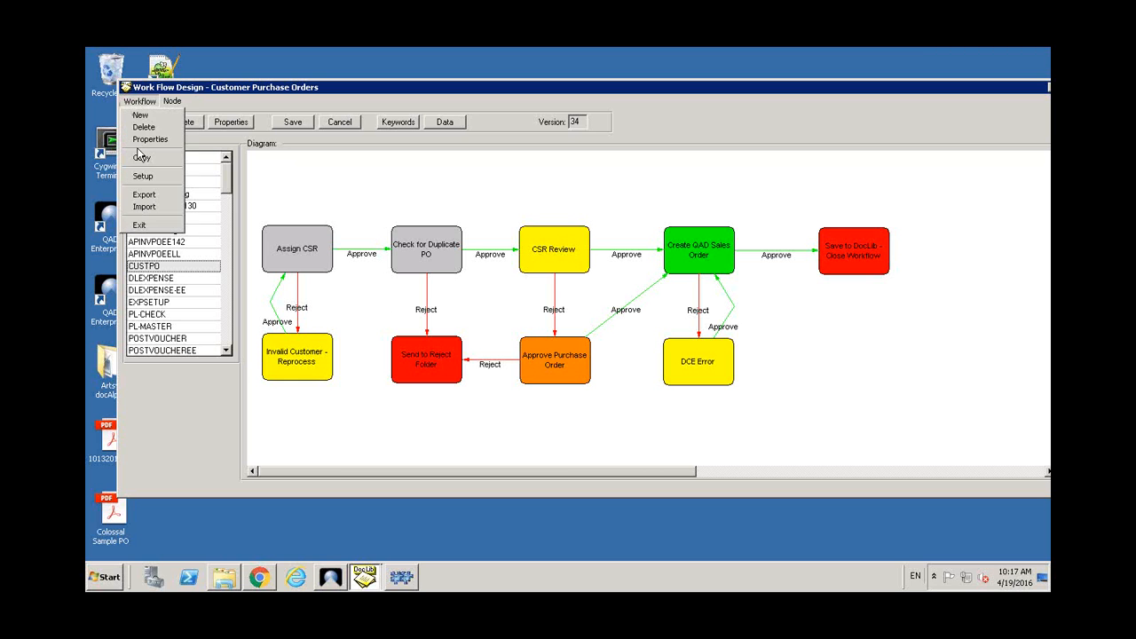
left_click(139, 225)
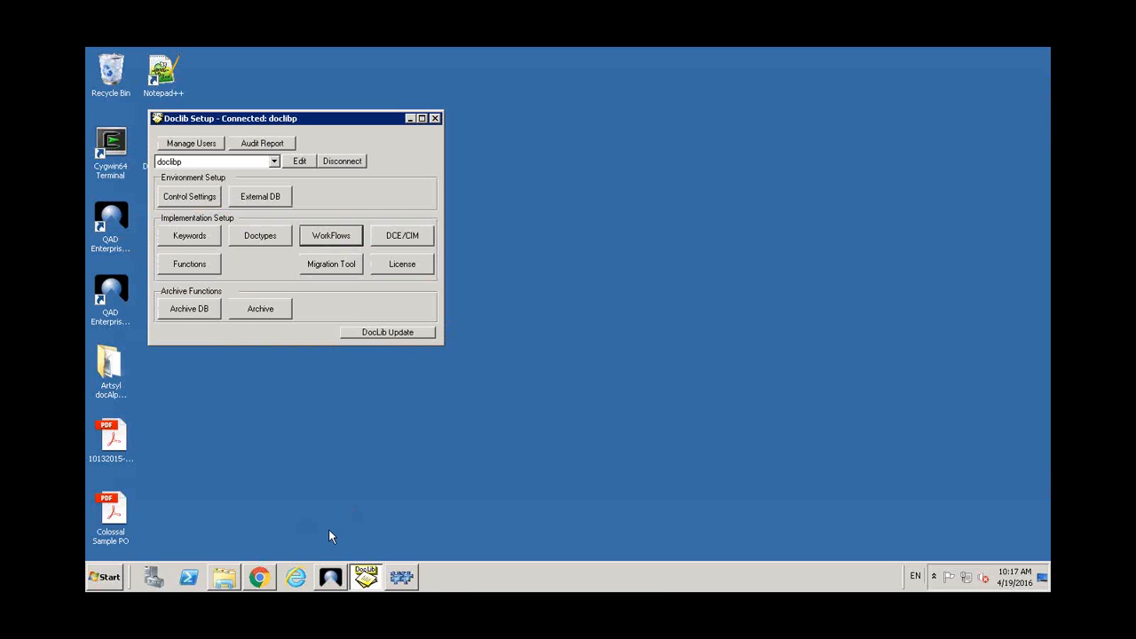
- Switch to Chrome and sign in to the DocLib site with the username pics and the account password
left_click(266, 582)
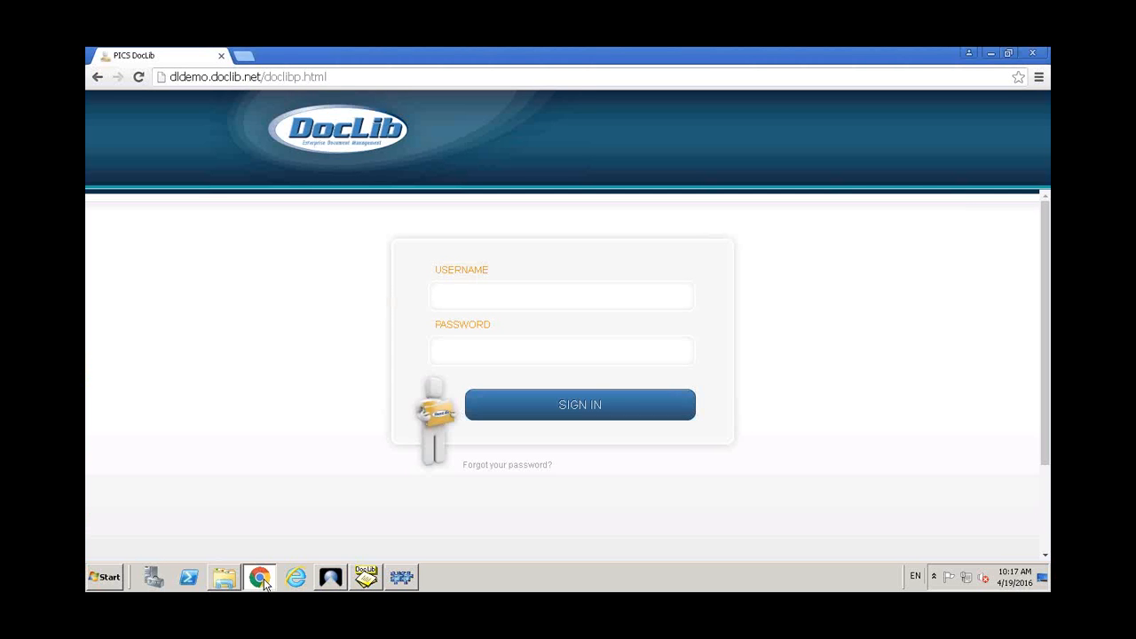
left_click(451, 291)
type("pics")
key("Tab")
type("••••")
key("Return")
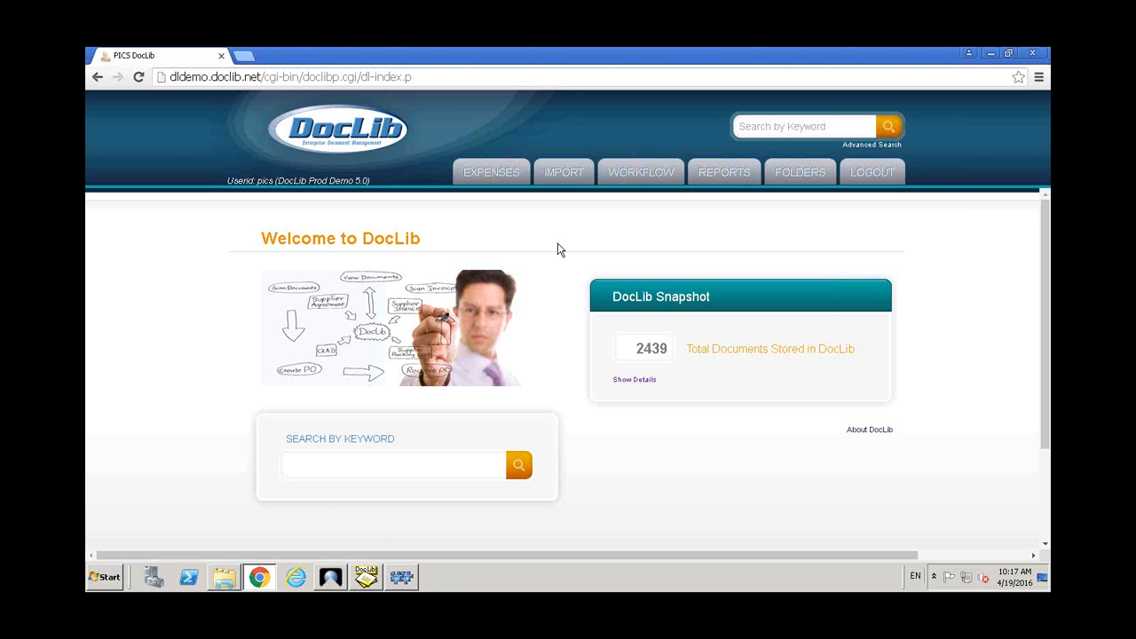
- Open the CUSTPO workflow at the CSR Review node from the open workflow summary
left_click(631, 175)
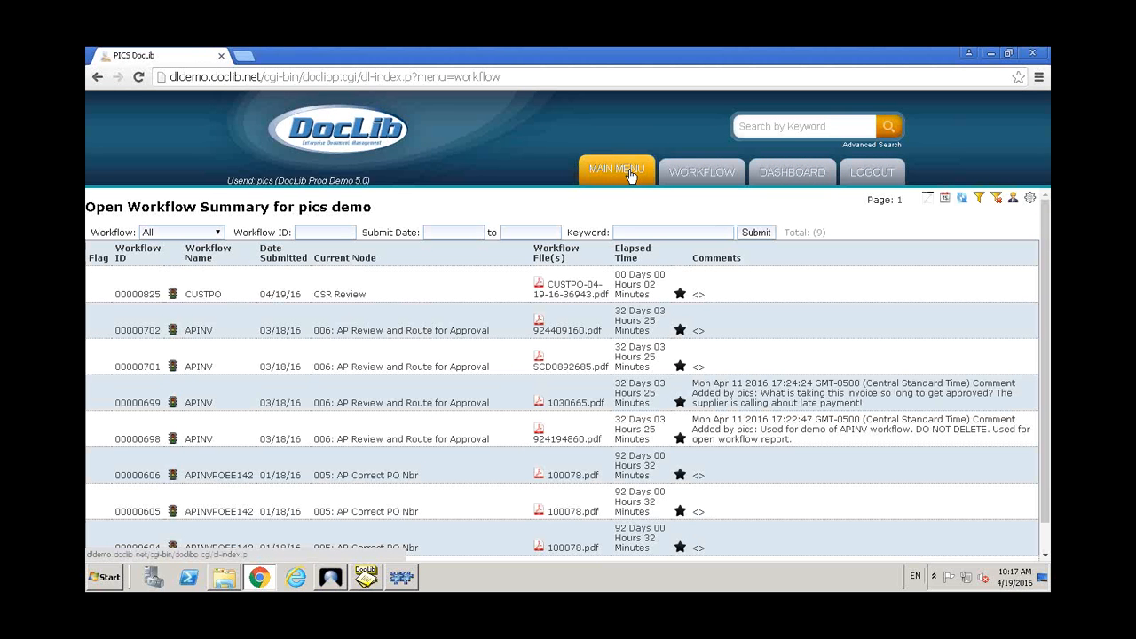
left_click(629, 173)
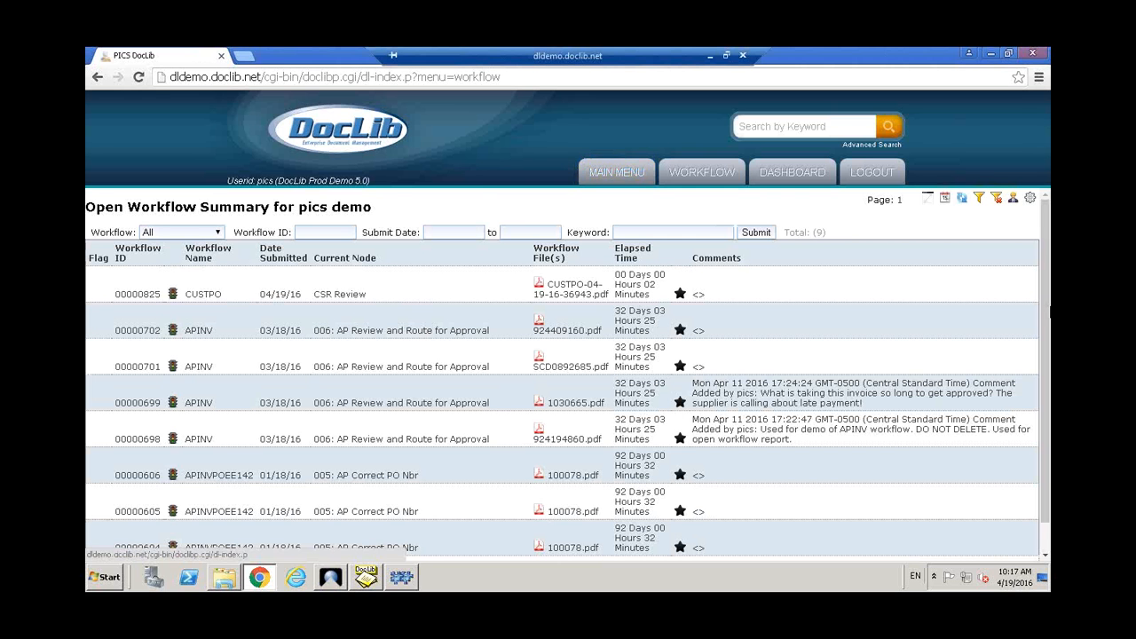
left_click_drag(1046, 306, 1047, 257)
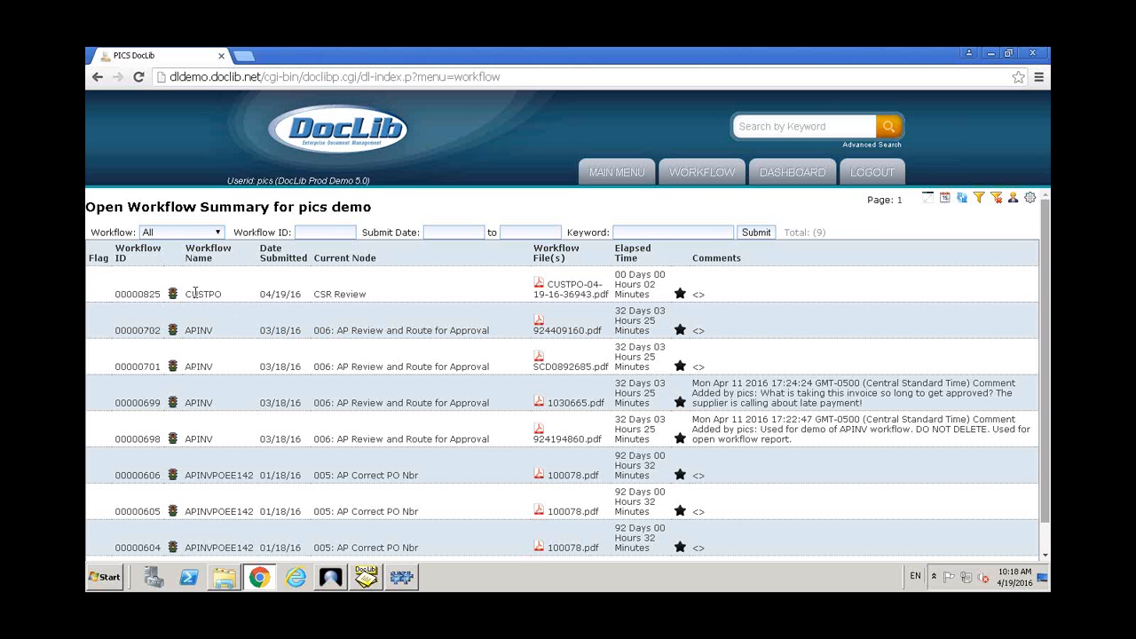
left_click(136, 298)
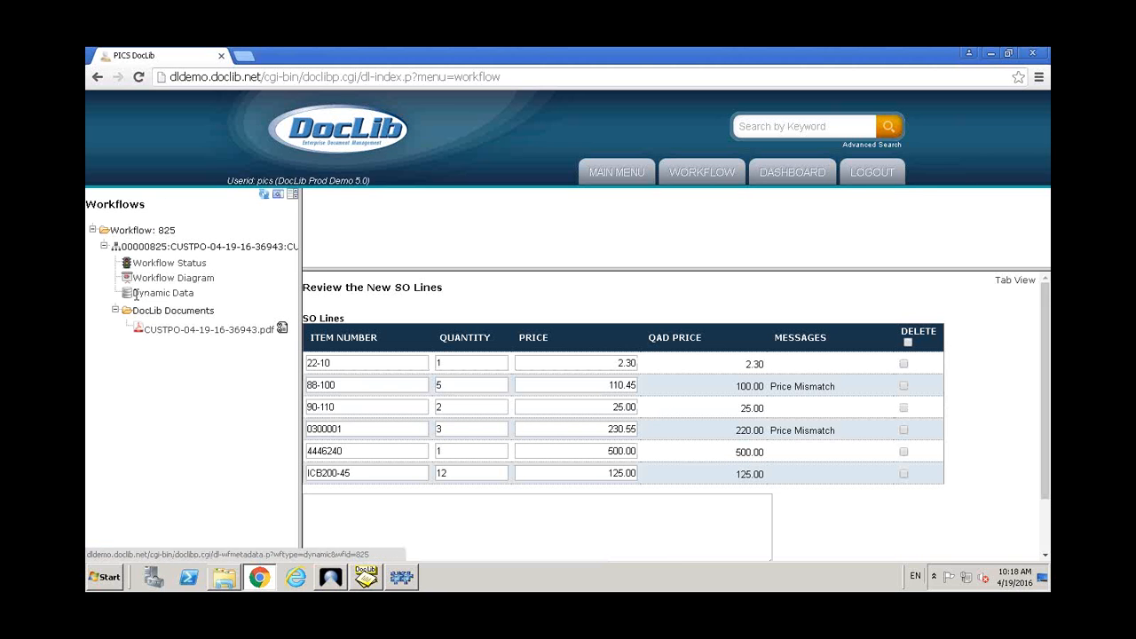
left_click(135, 295)
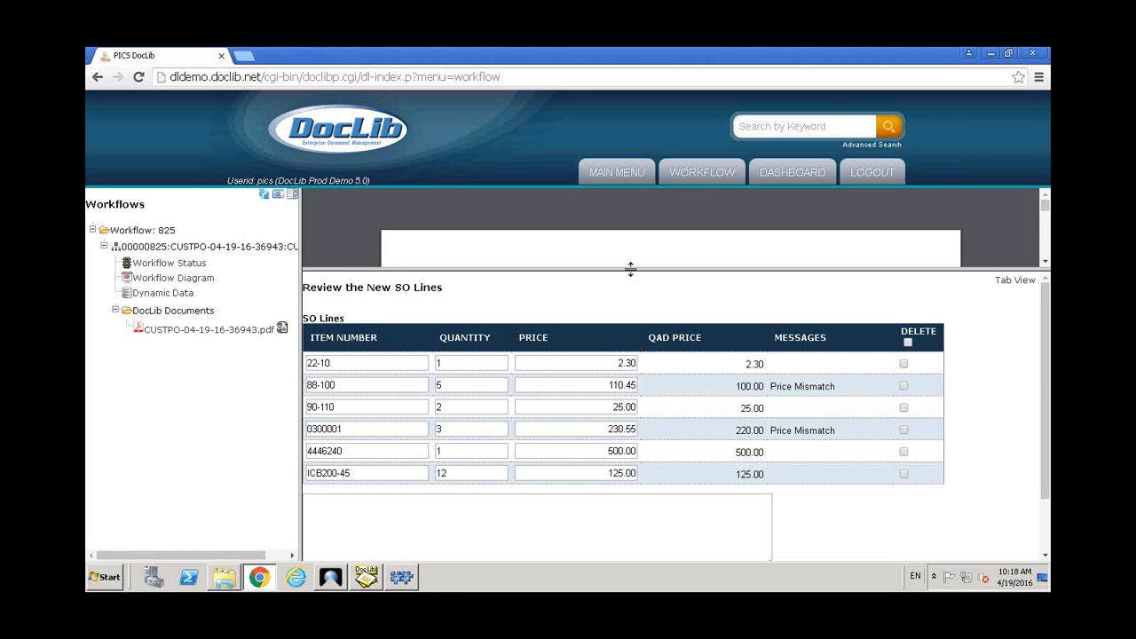
- Collapse the workflow tree and enlarge the purchase order preview above the SO Lines table
left_click_drag(632, 269, 635, 348)
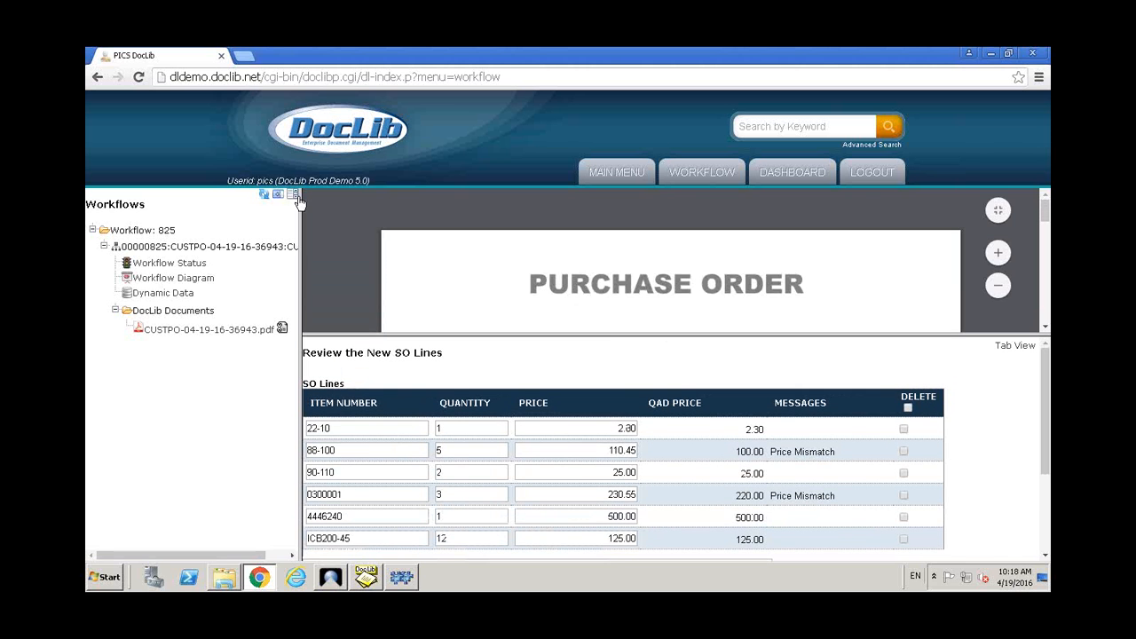
left_click(277, 196)
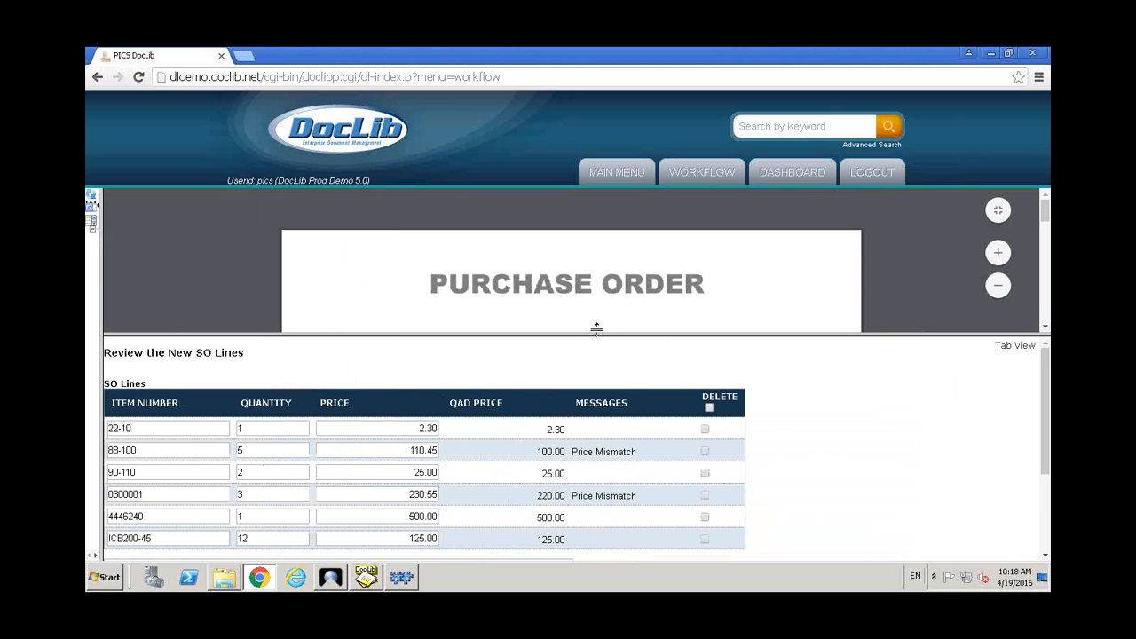
left_click_drag(596, 334, 591, 375)
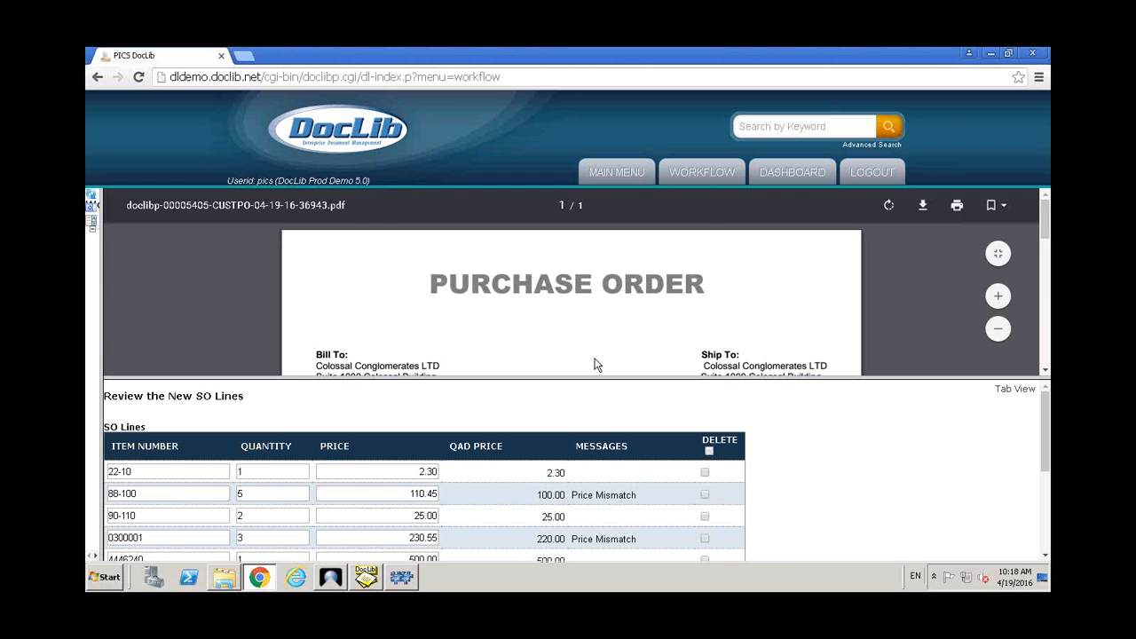
- Review the order lines in the purchase order preview and shrink the preview to show all rows of the SO Lines table
scroll(588, 325, "down", 10)
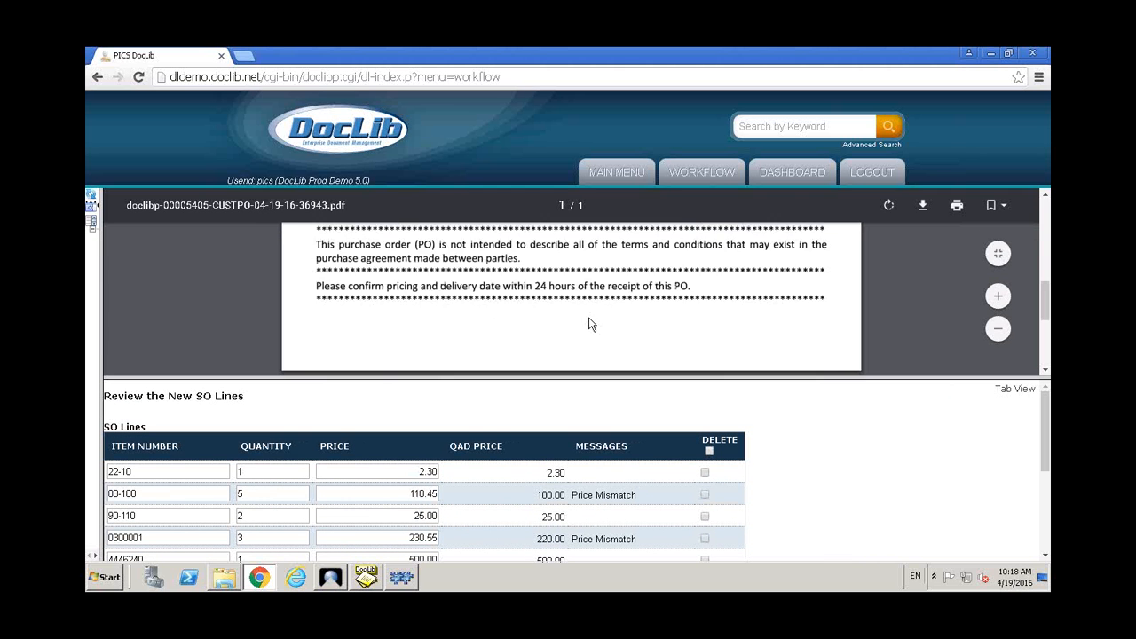
scroll(593, 325, "up", 3)
scroll(592, 324, "up", 3)
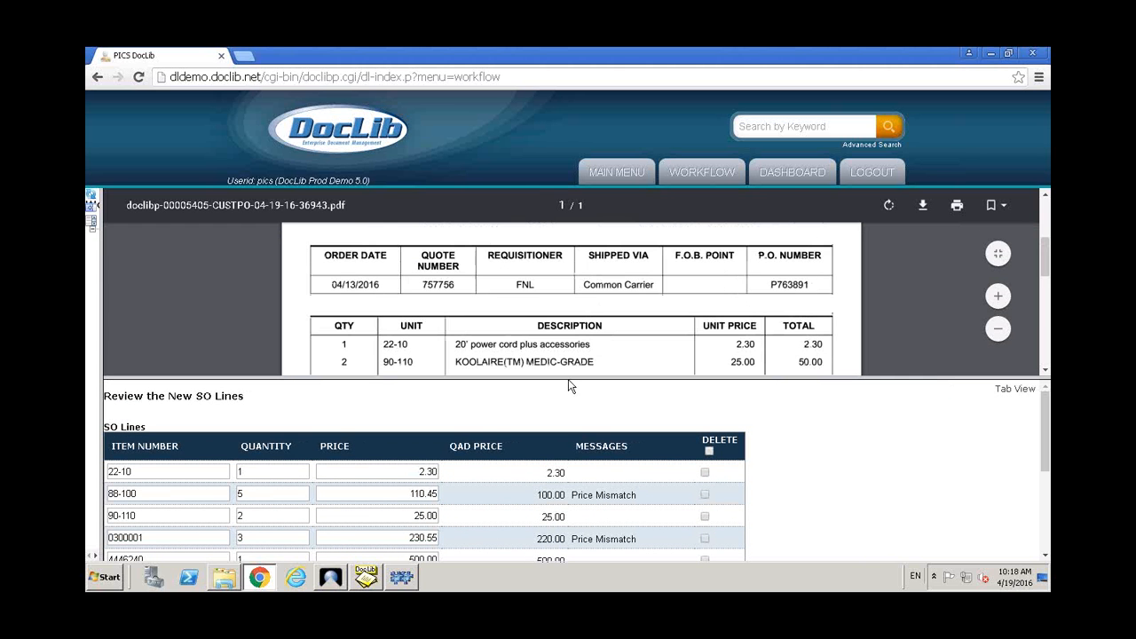
left_click_drag(567, 380, 578, 265)
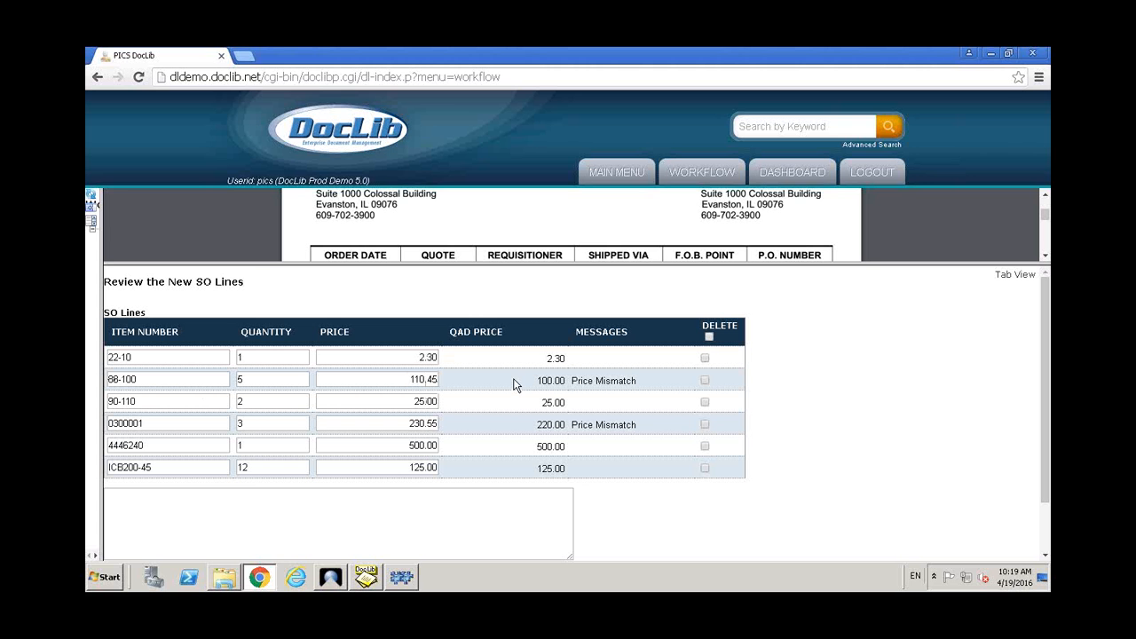
- Switch to QAD Enterprise Applications, open Pricing What-If Inquiry (S/O), and select Colossal Conglomerates LTD as the customer
left_click(335, 586)
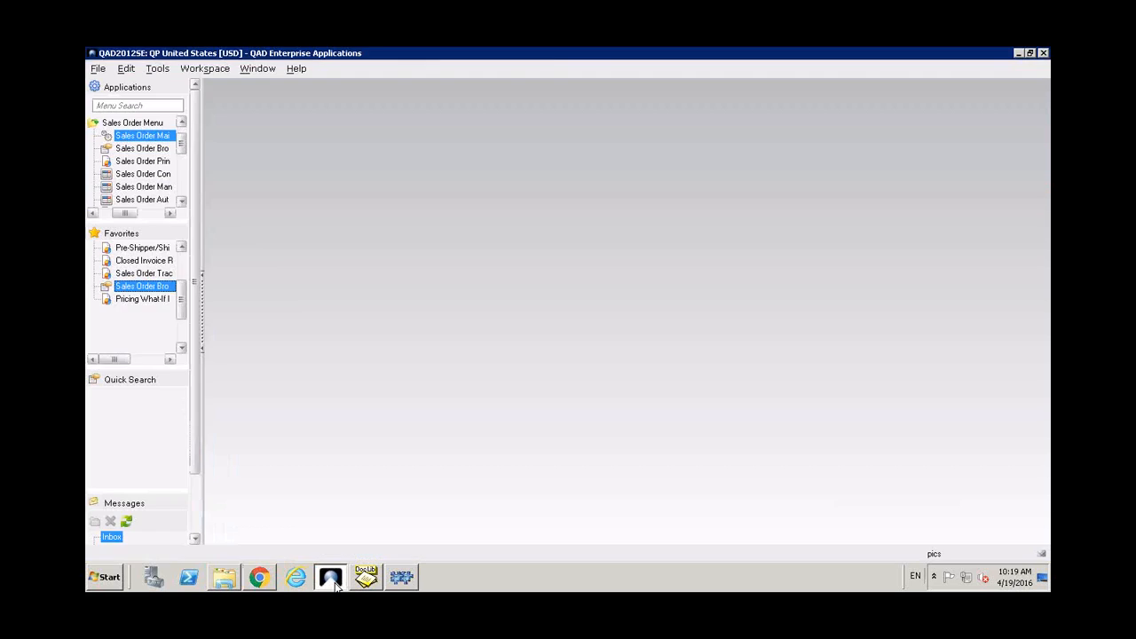
left_click(135, 302)
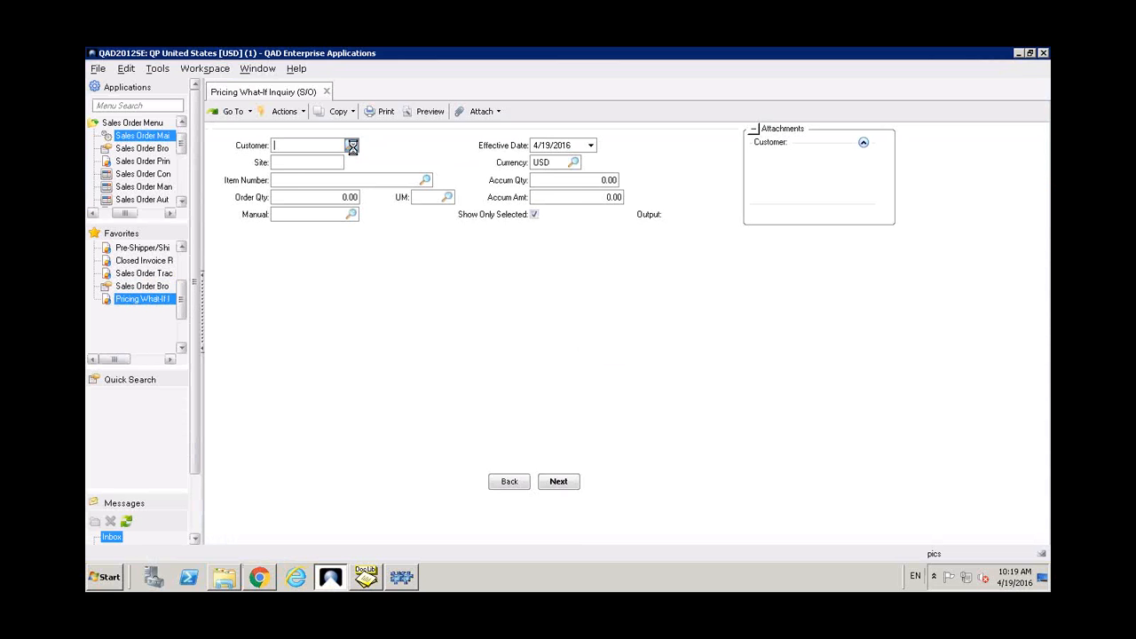
left_click(352, 145)
double_click(337, 447)
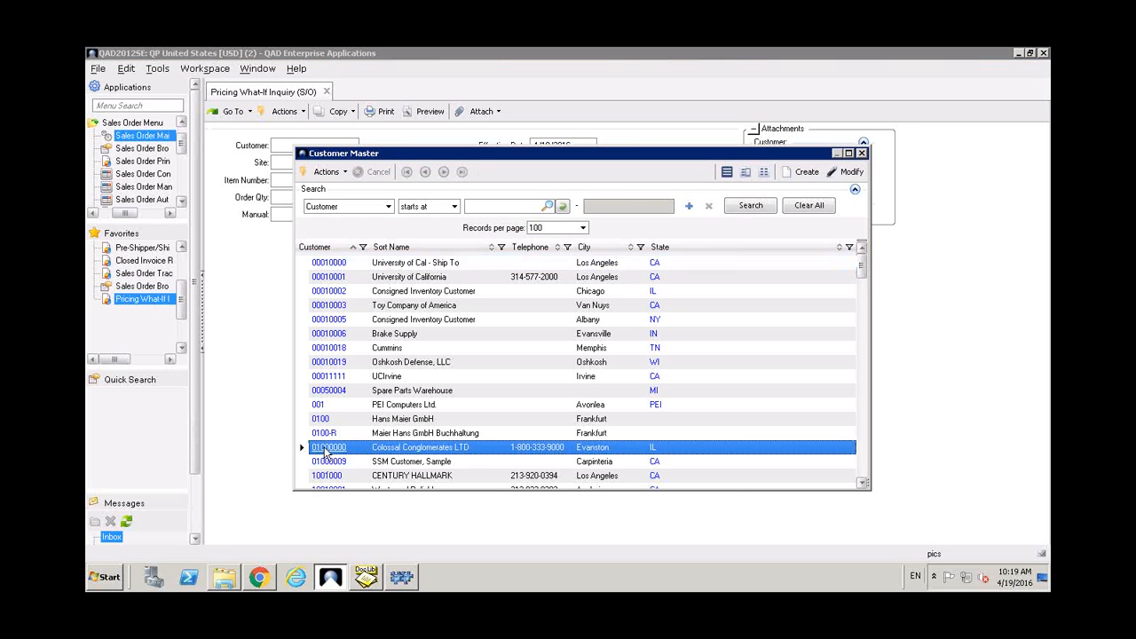
- Run the pricing inquiry for item number 88-100 with the output set to page
left_click(385, 179)
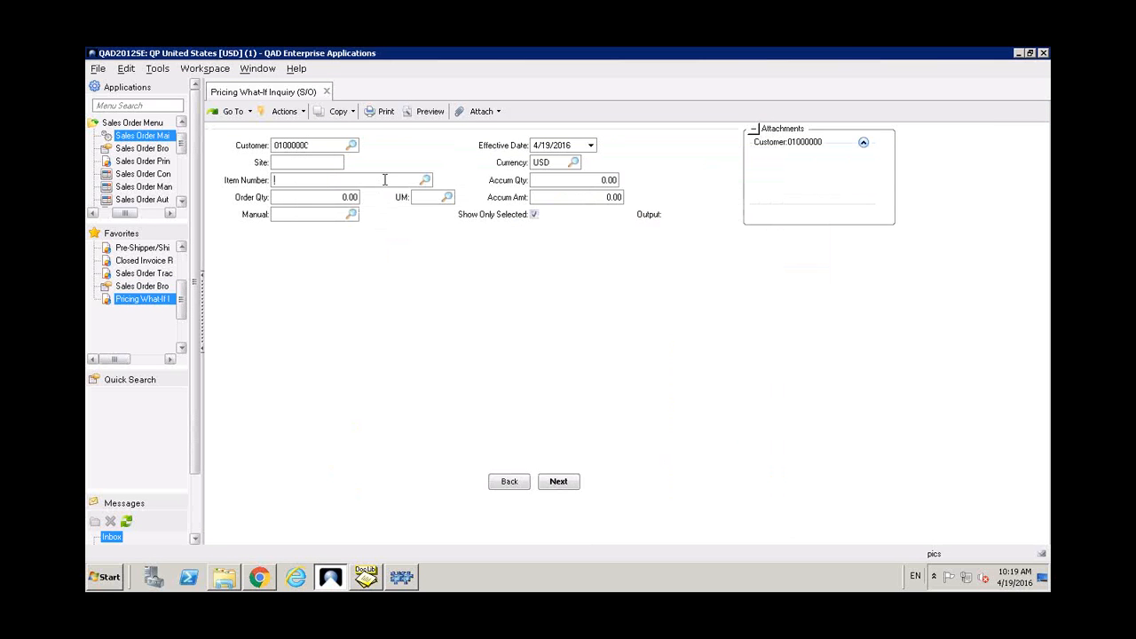
type("88-100")
key("Return")
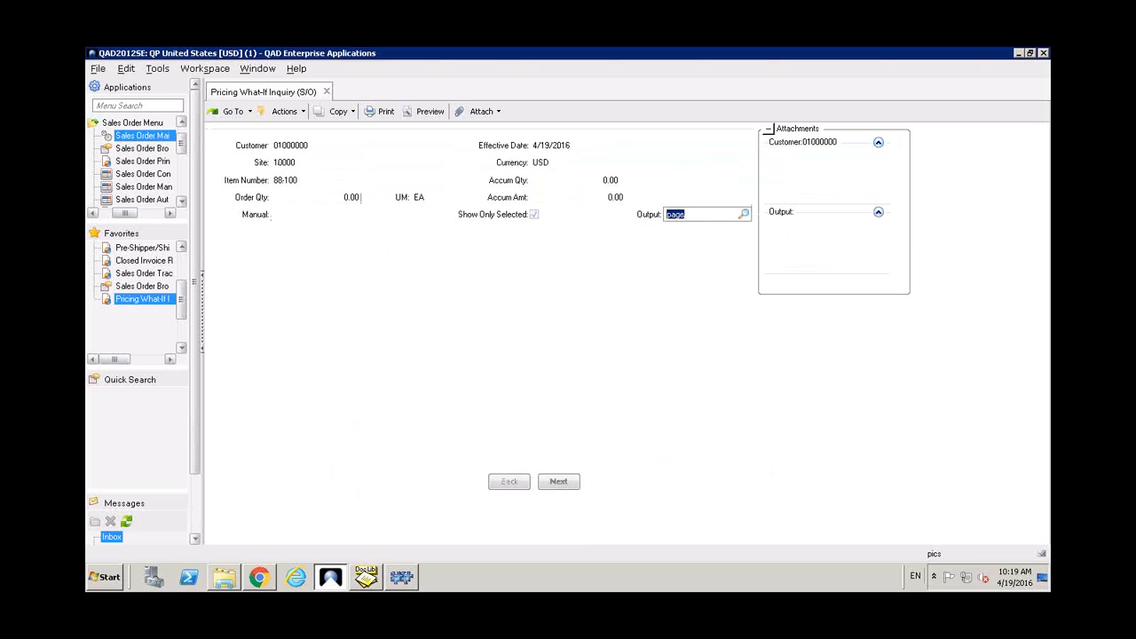
key("Return")
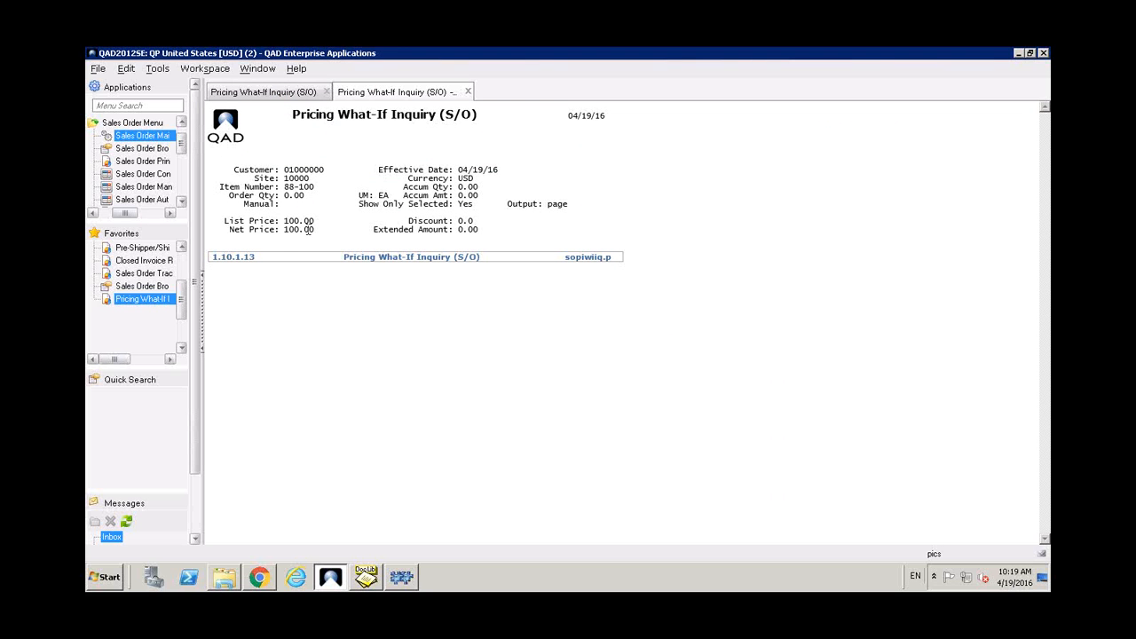
- Check the net price in the inquiry report, close the report, and minimize QAD to return to the DocLib review
left_click_drag(314, 229, 284, 229)
left_click(468, 91)
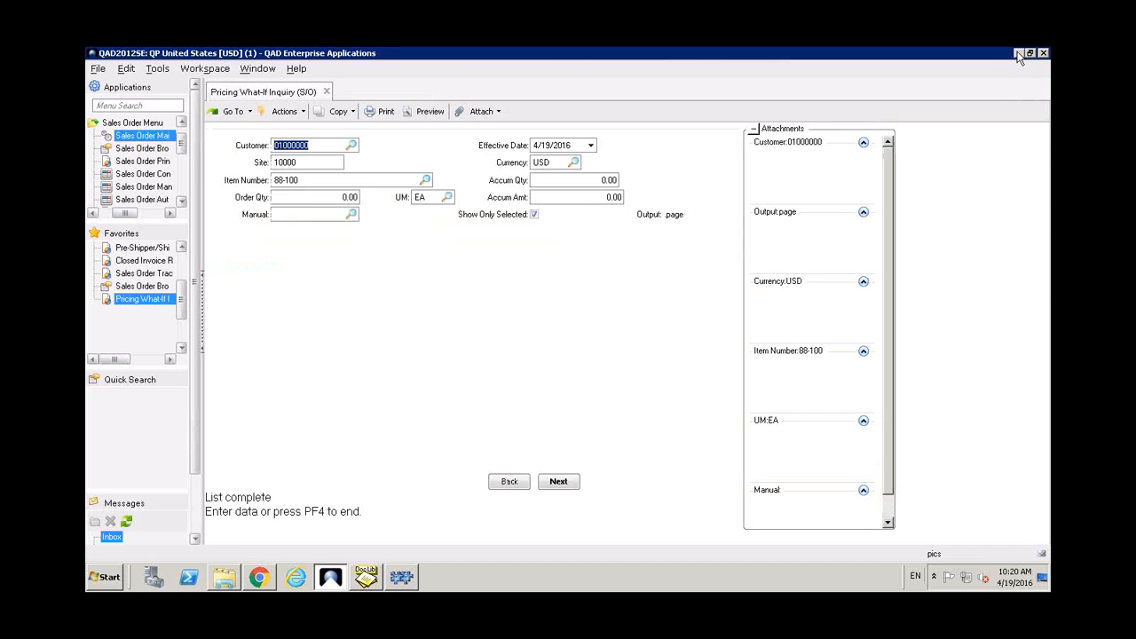
left_click(1019, 54)
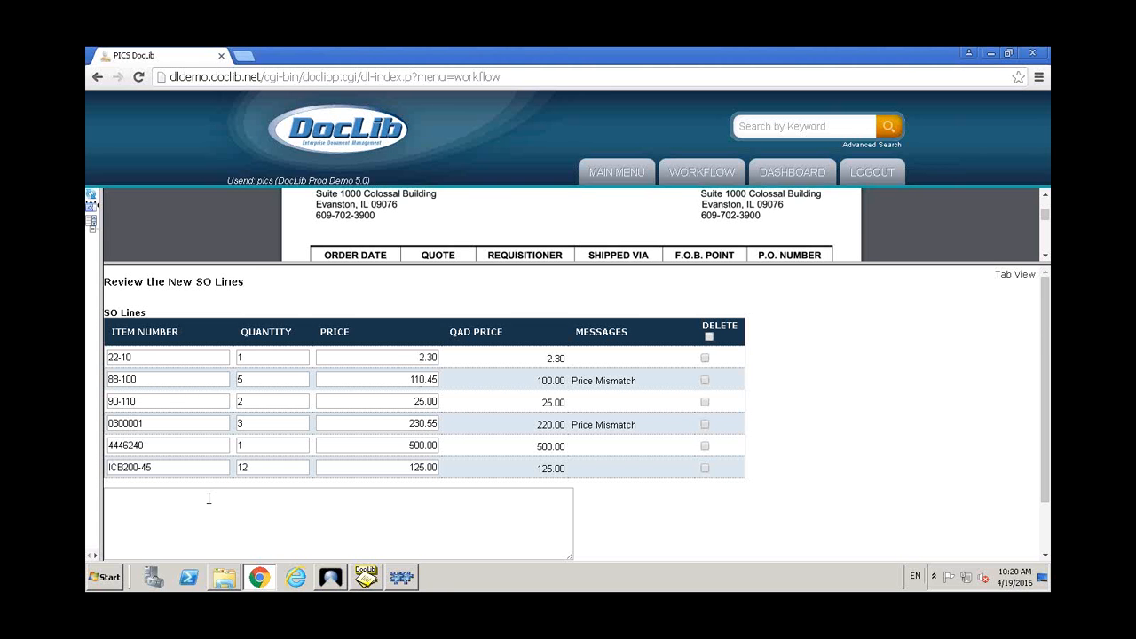
- Enter the comment "Two wrong items. Please approve" below the SO Lines table and submit the CSR review as Reject
left_click_drag(1049, 455, 1050, 499)
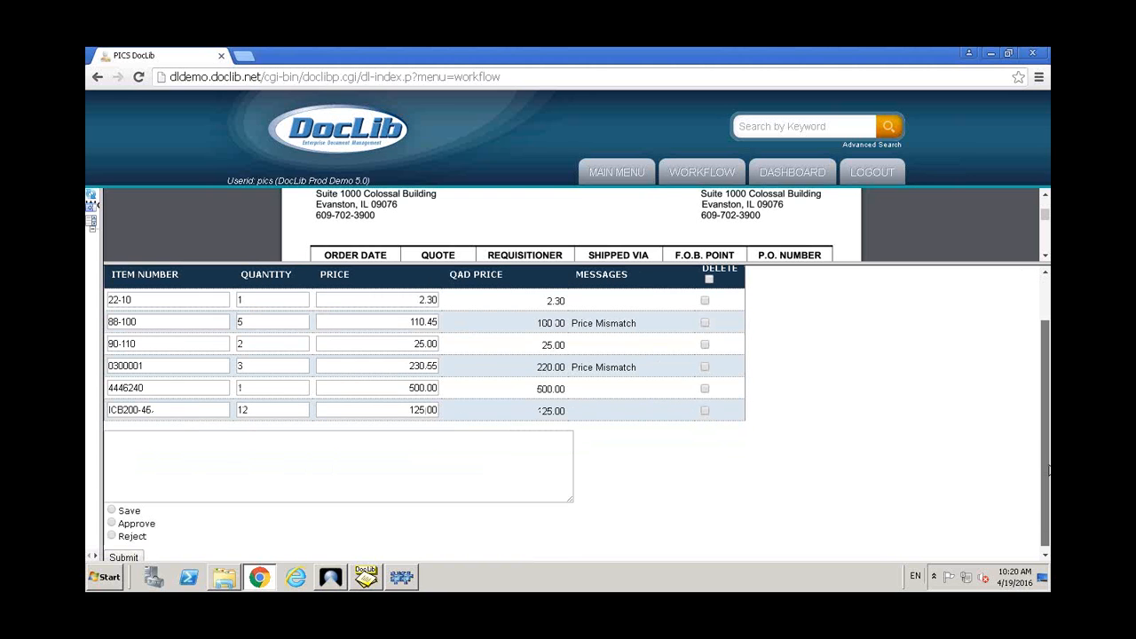
left_click(281, 475)
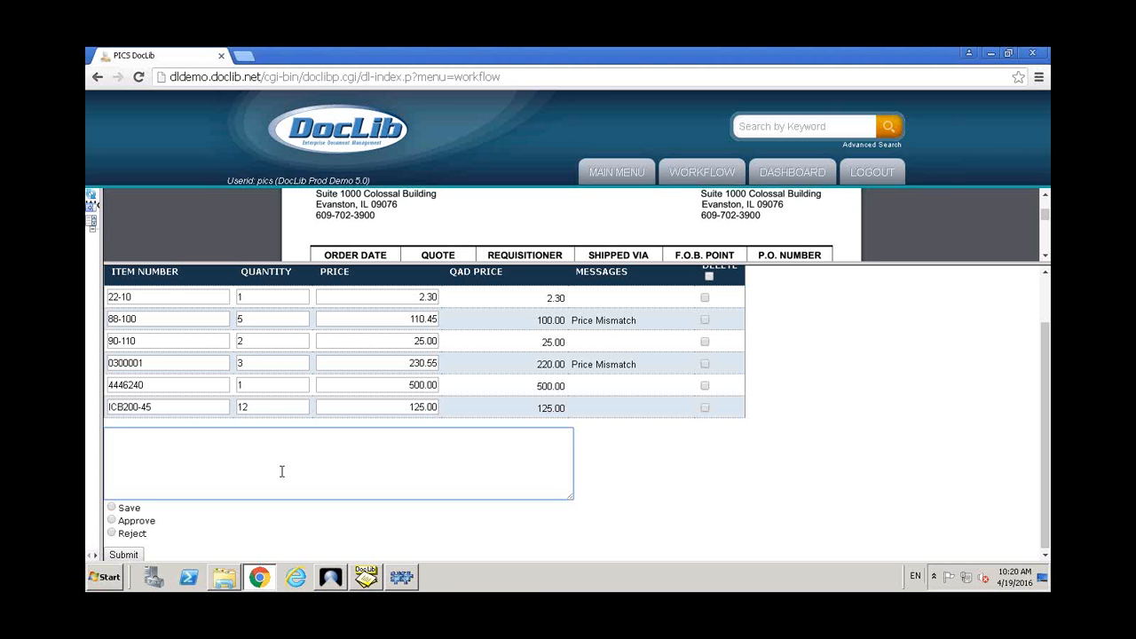
type("Tw wrong items. Pelase approve")
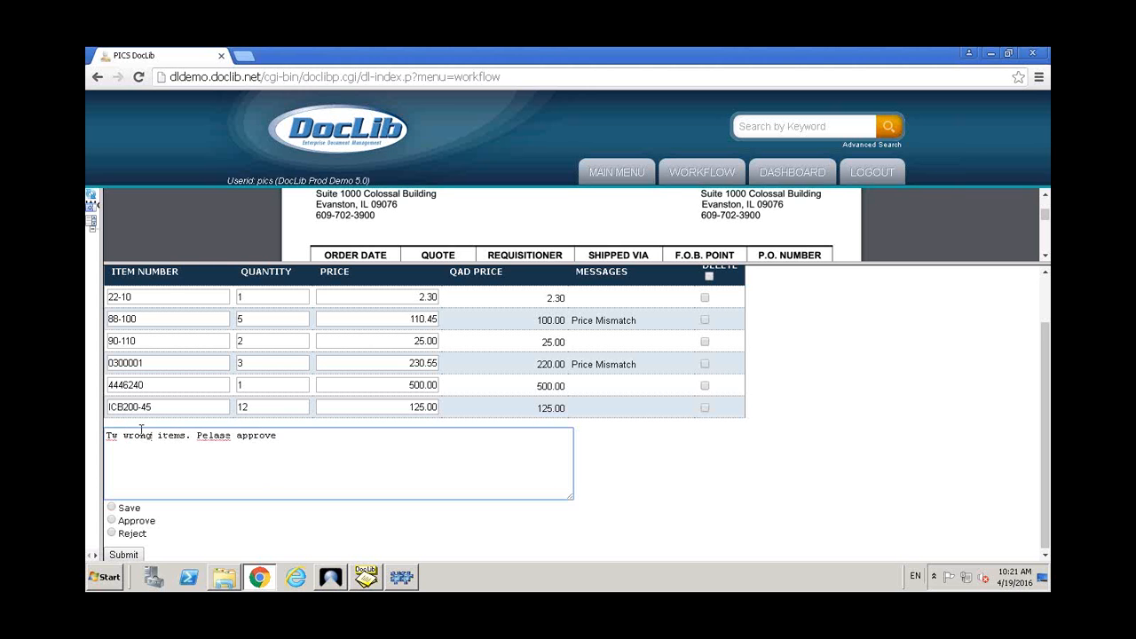
left_click(118, 435)
type("o")
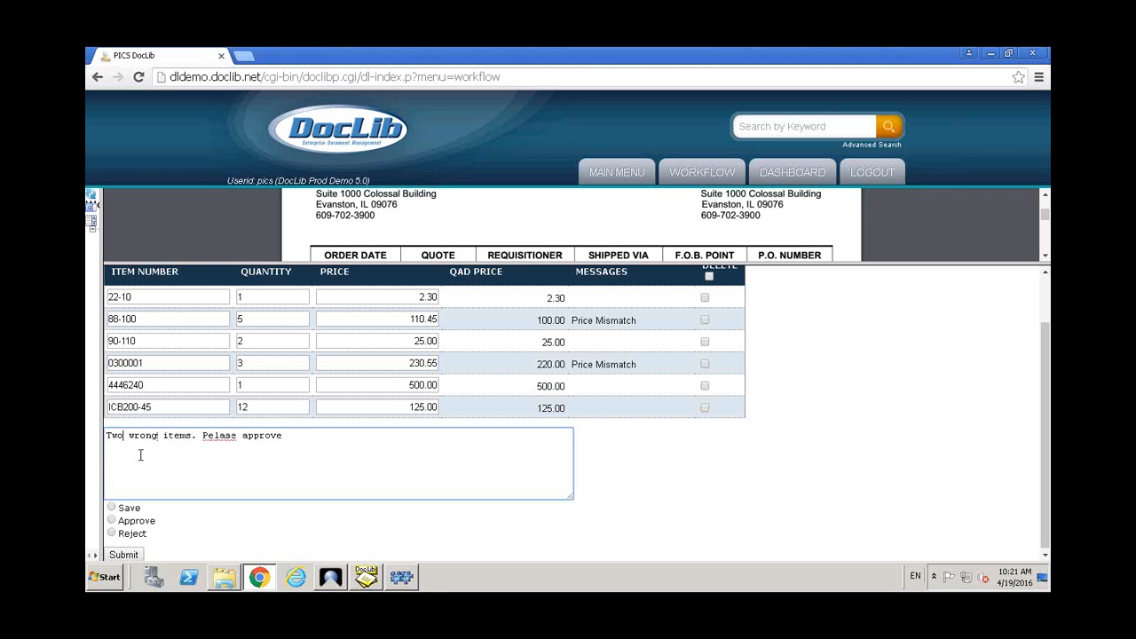
left_click(213, 439)
key("BackSpace")
left_click(214, 437)
type("e")
left_click(112, 533)
left_click(123, 555)
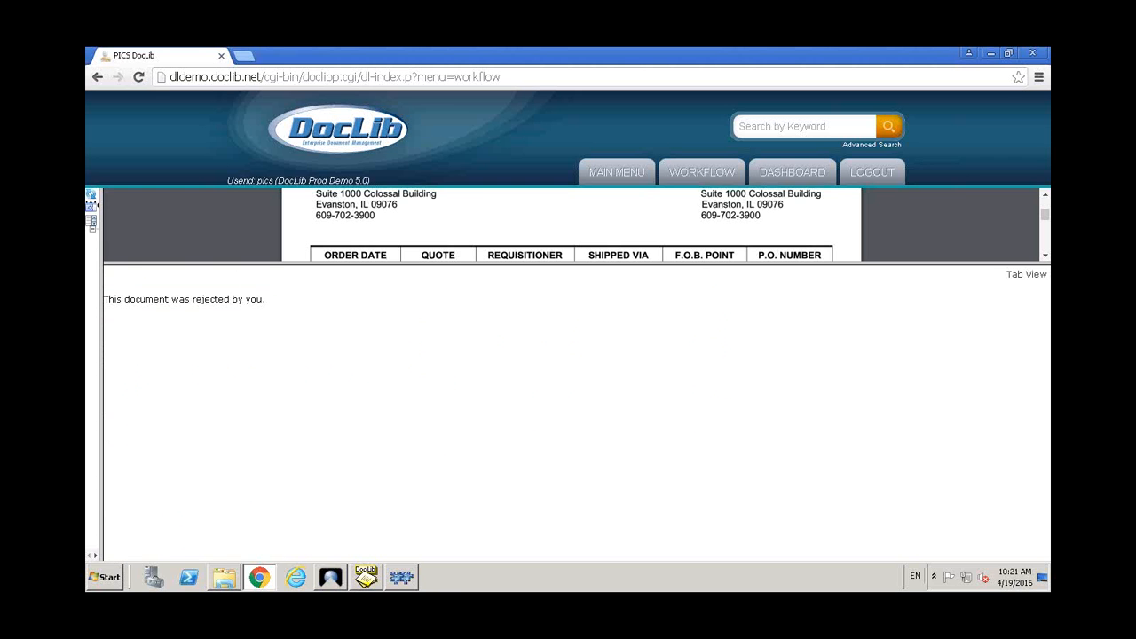
- Expand the workflow tree, open CUSTPO-04-19-16-36943.pdf, and submit its approval request to the second listed e-mail address
left_click(95, 207)
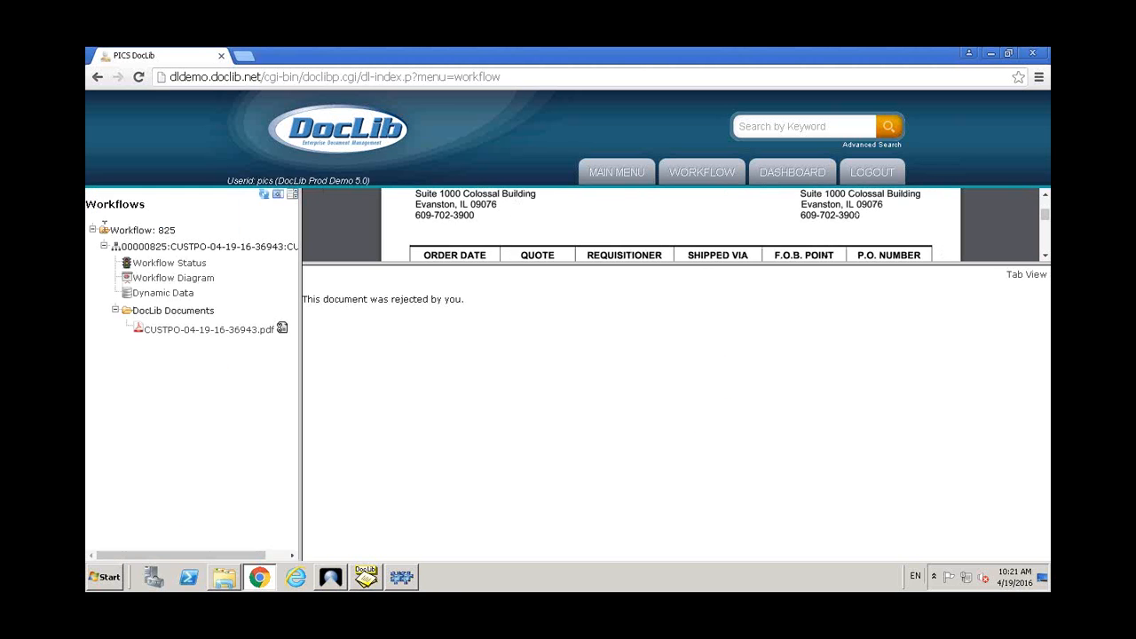
left_click(171, 335)
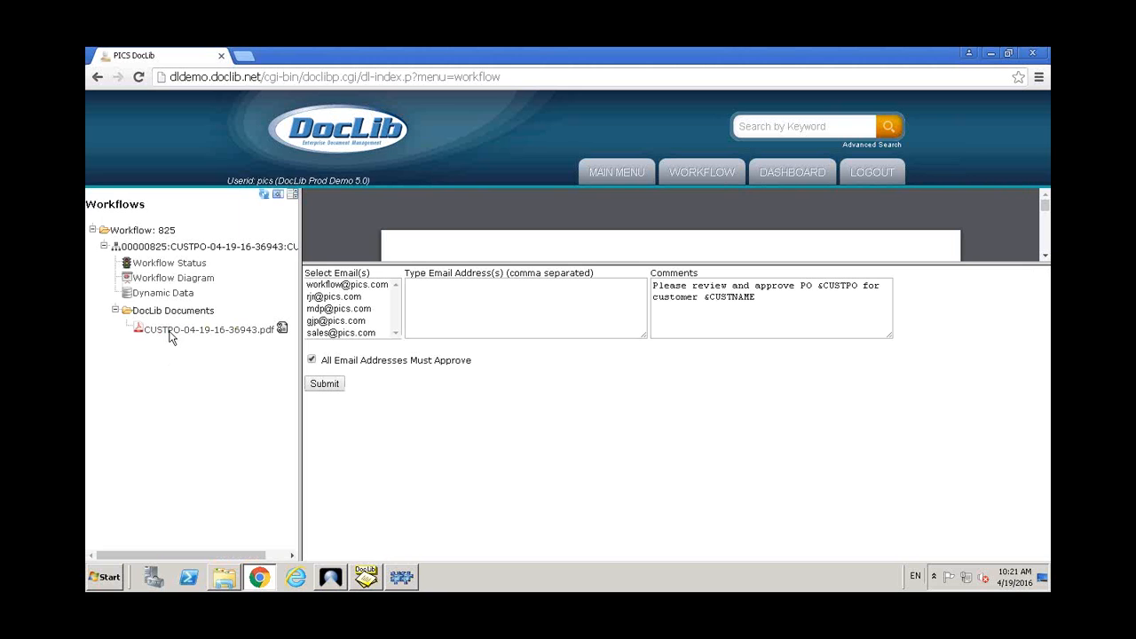
left_click(335, 298)
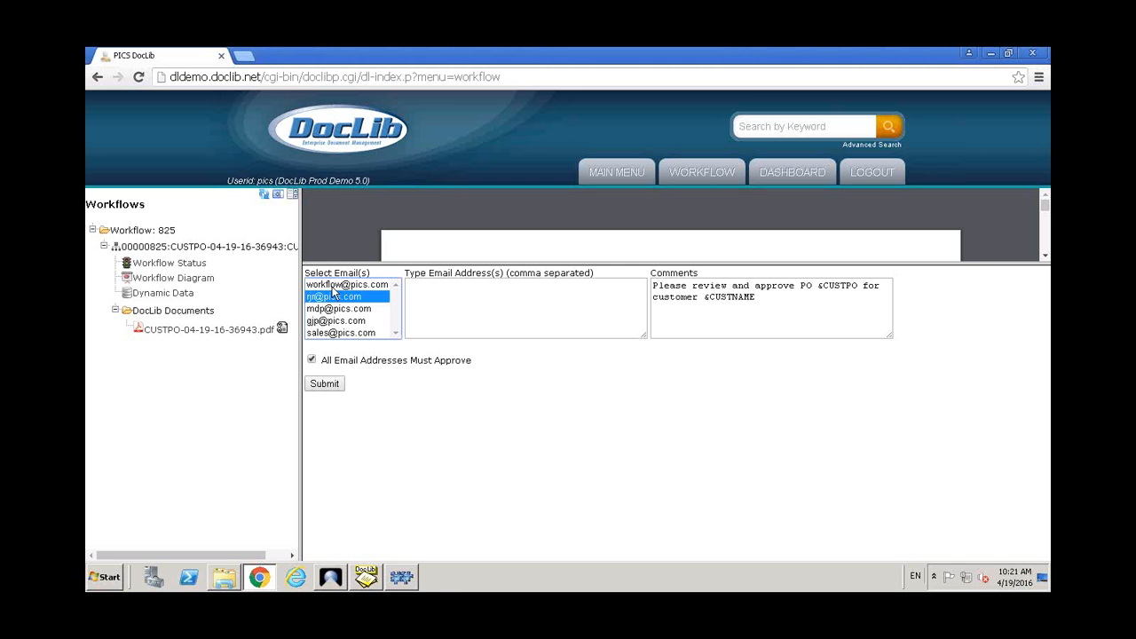
left_click(322, 384)
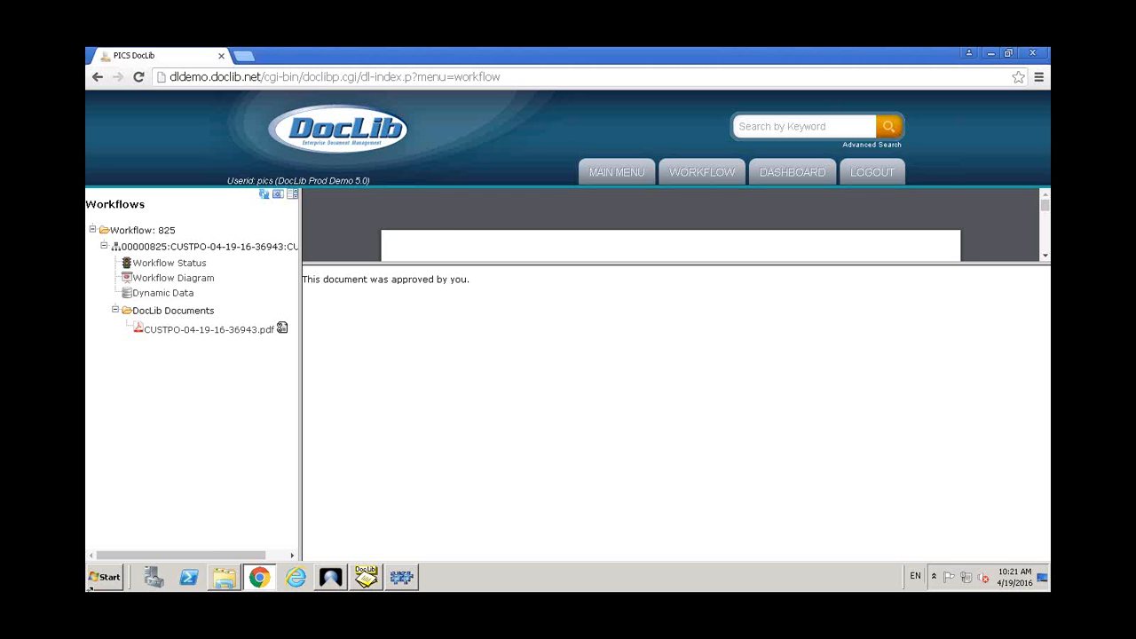
- Switch to Doclib Setup and open the CUSTPO diagram in the workflow designer to examine the approval route
left_click(366, 585)
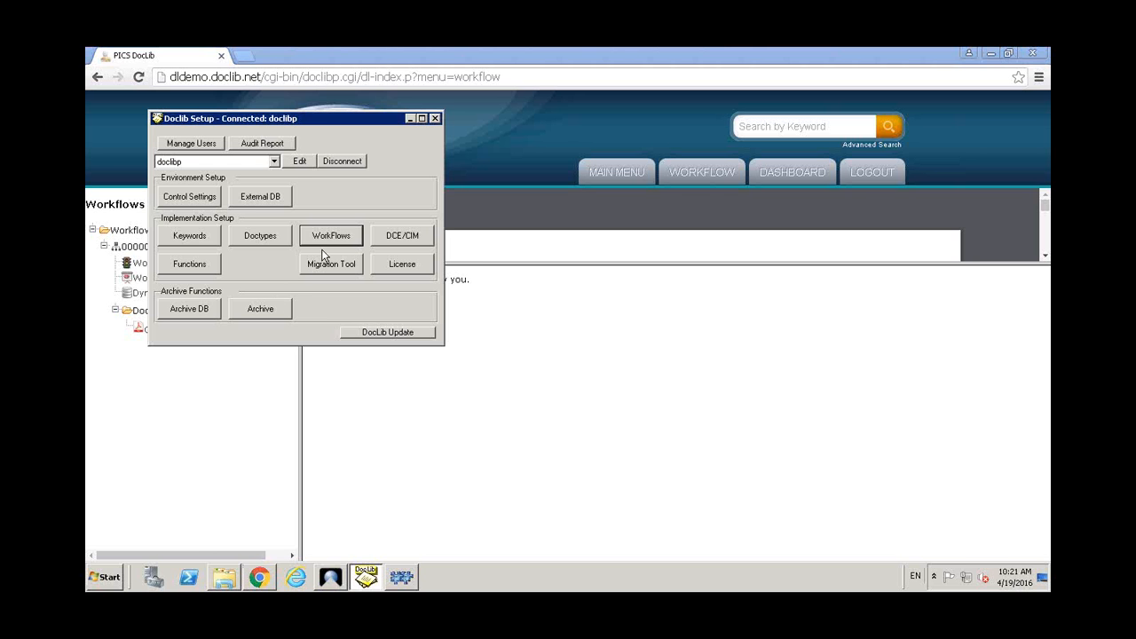
left_click(329, 238)
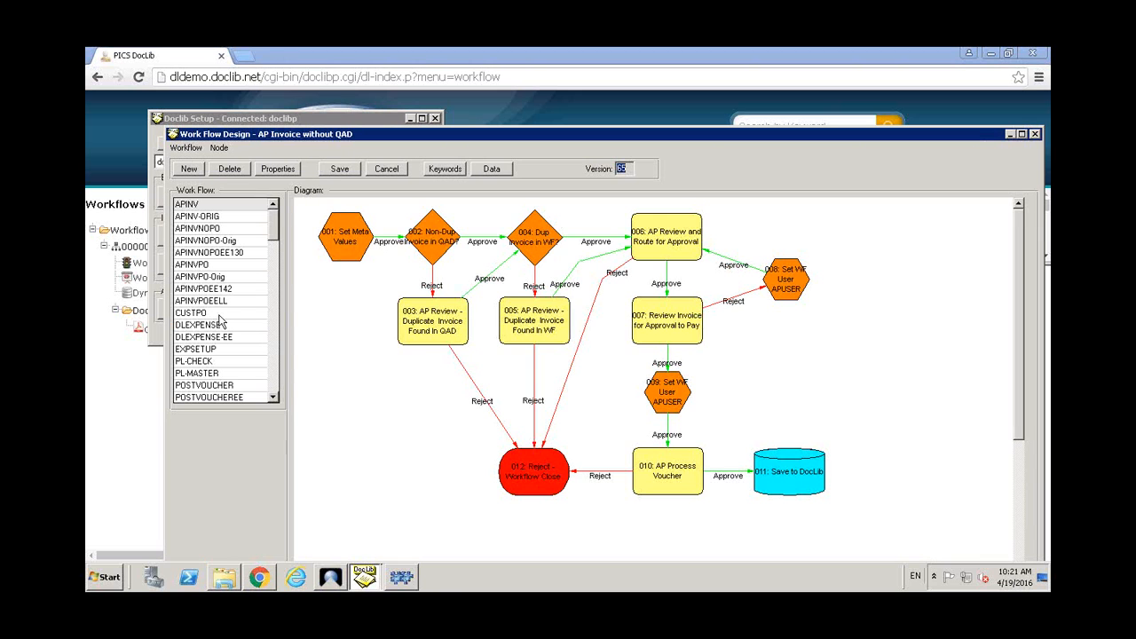
left_click(213, 313)
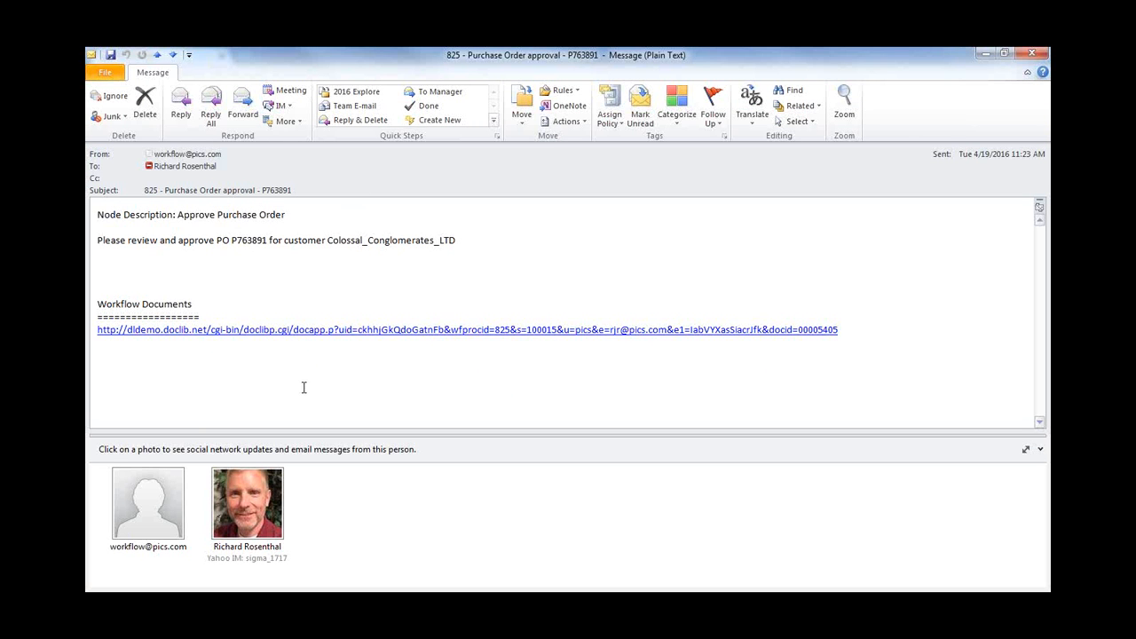
- Open the workflow document linked in the approval e-mail and submit it as Approve, with the comment "Approved." followed by the approver's initials
left_click(333, 338)
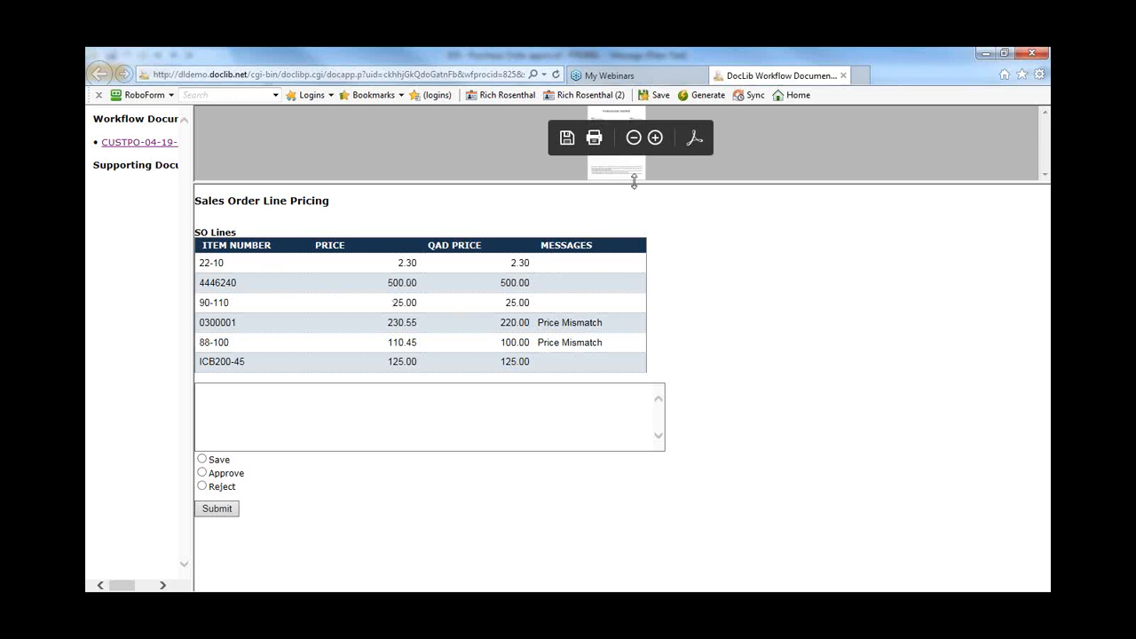
left_click_drag(634, 183, 569, 156)
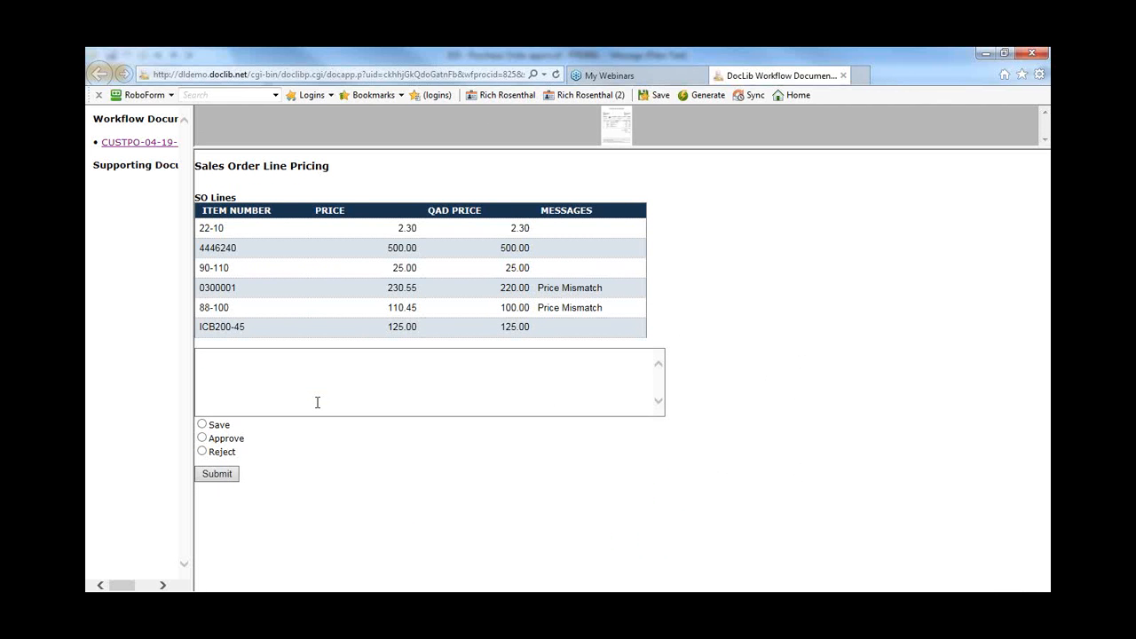
left_click(232, 363)
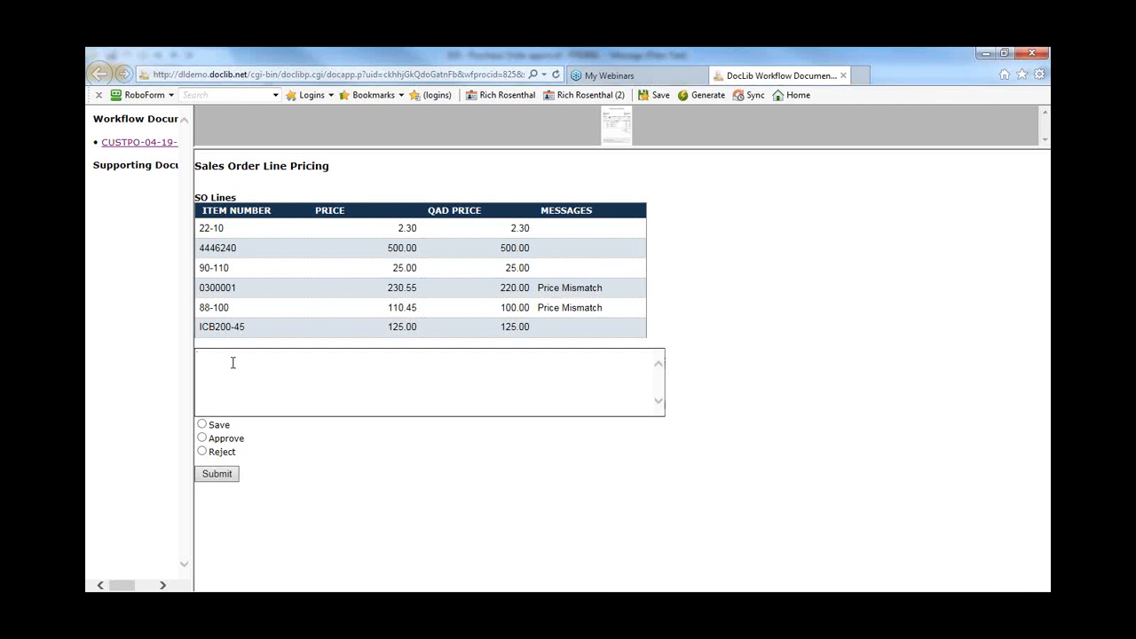
type("Approved.  RJRJ")
key("BackSpace")
type(".")
left_click(201, 438)
left_click(225, 477)
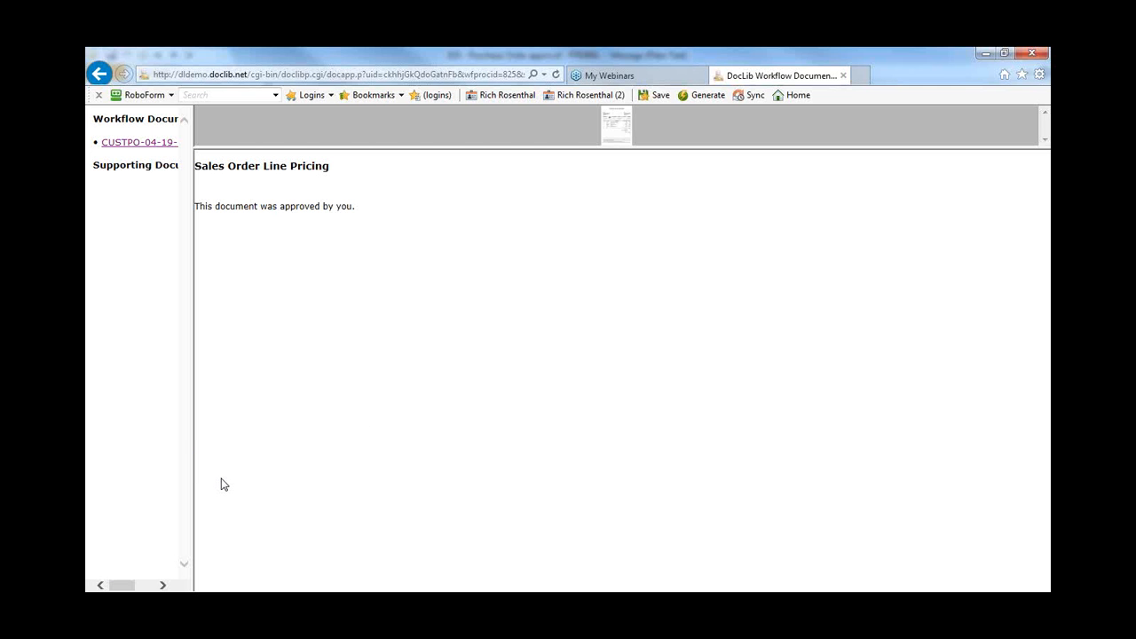
- Reopen the e-mail's workflow document link to check its approval status, then minimize the browser and close the e-mail
left_click(984, 54)
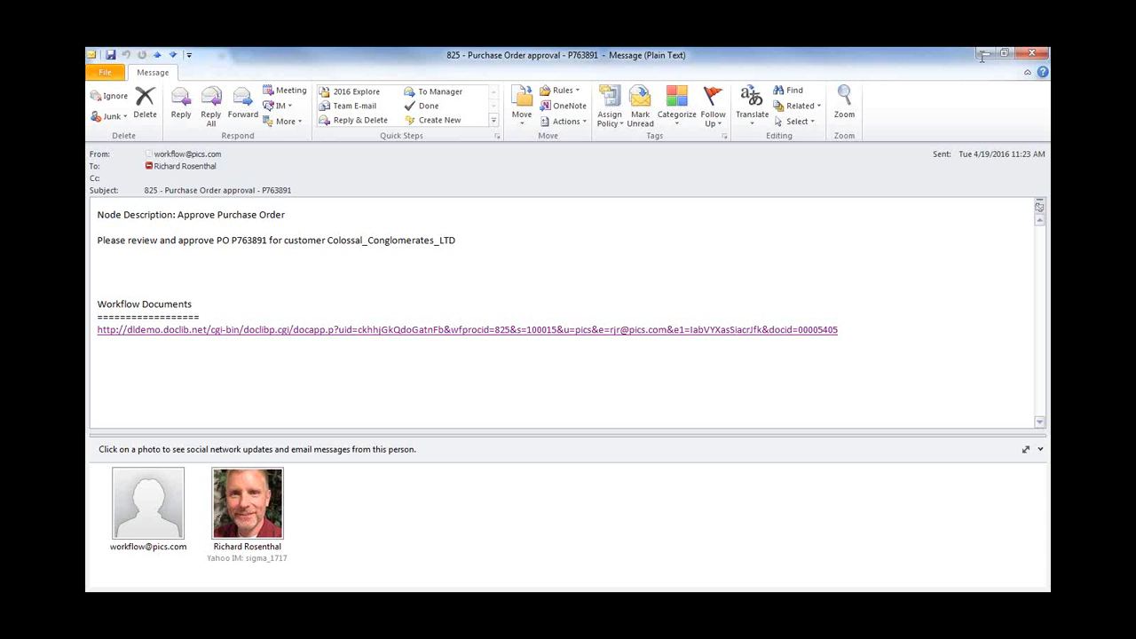
left_click(344, 335)
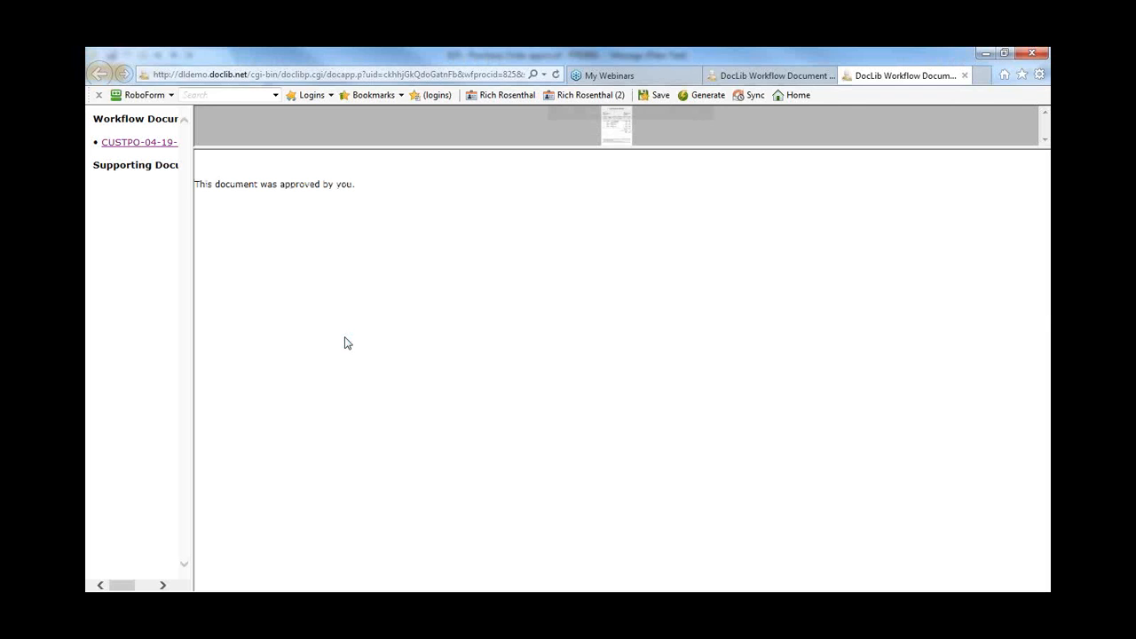
left_click(982, 55)
left_click(1031, 53)
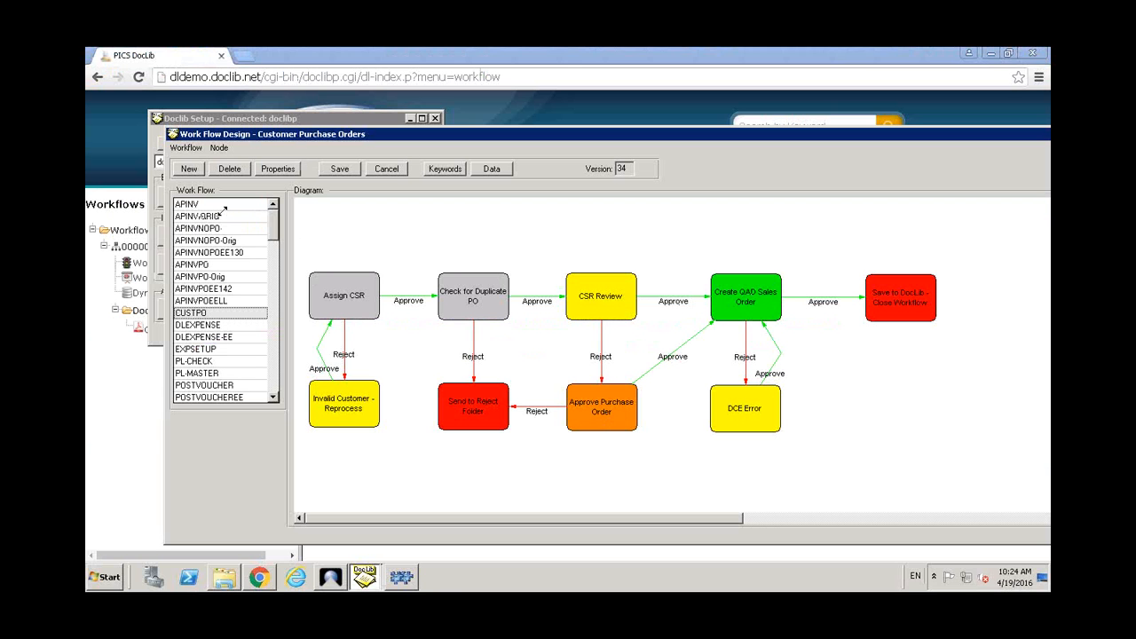
- Exit the workflow designer and minimize Doclib Setup
left_click(182, 149)
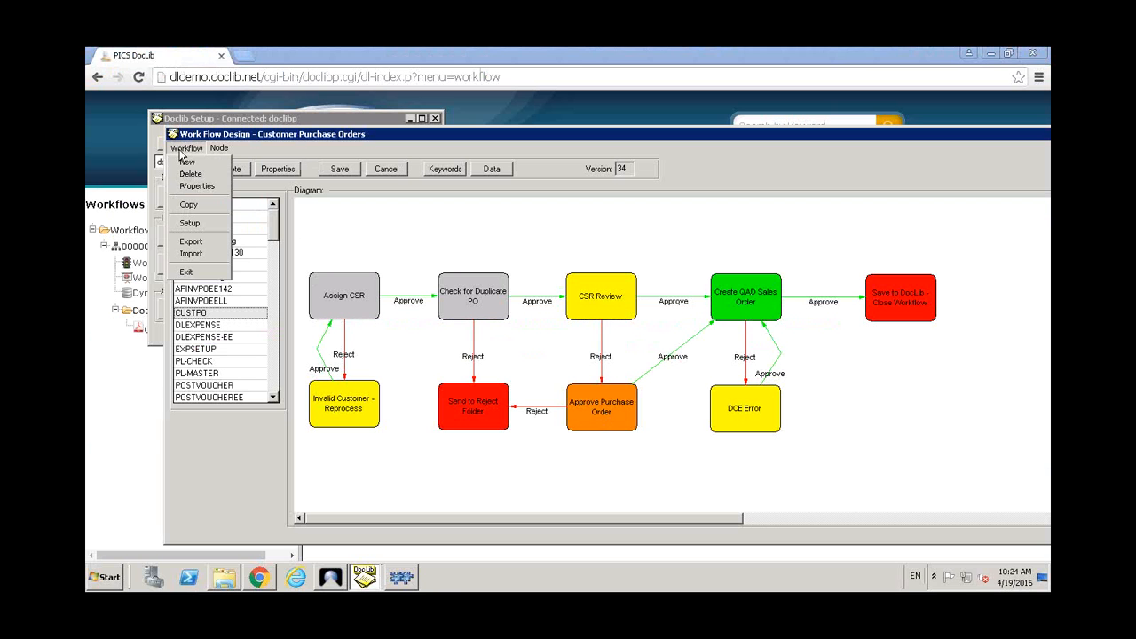
left_click(186, 272)
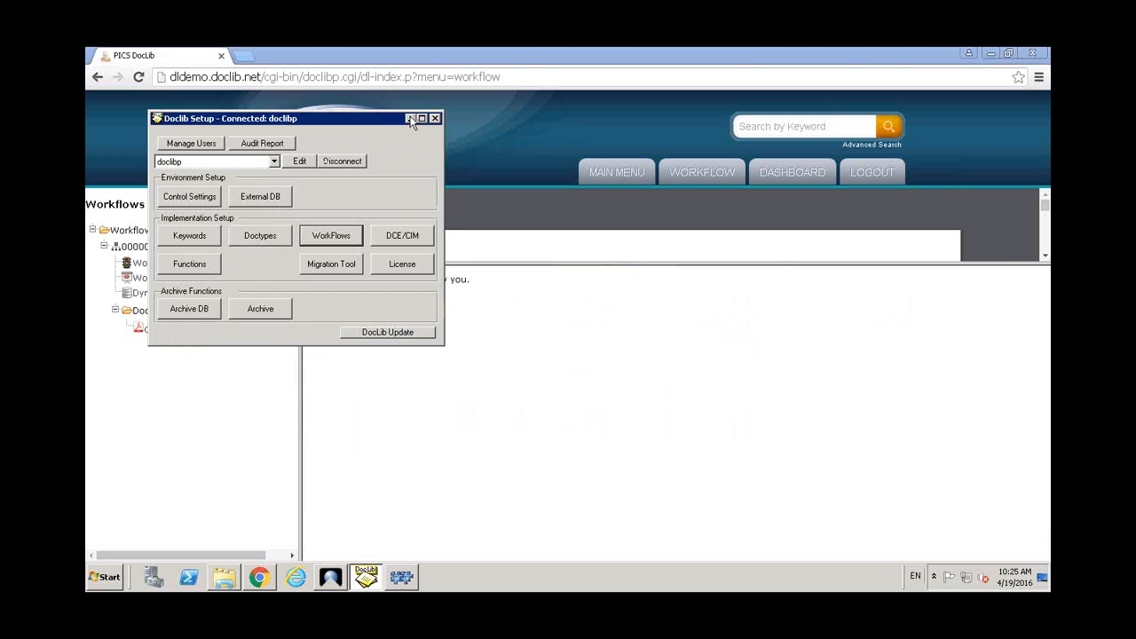
left_click(411, 118)
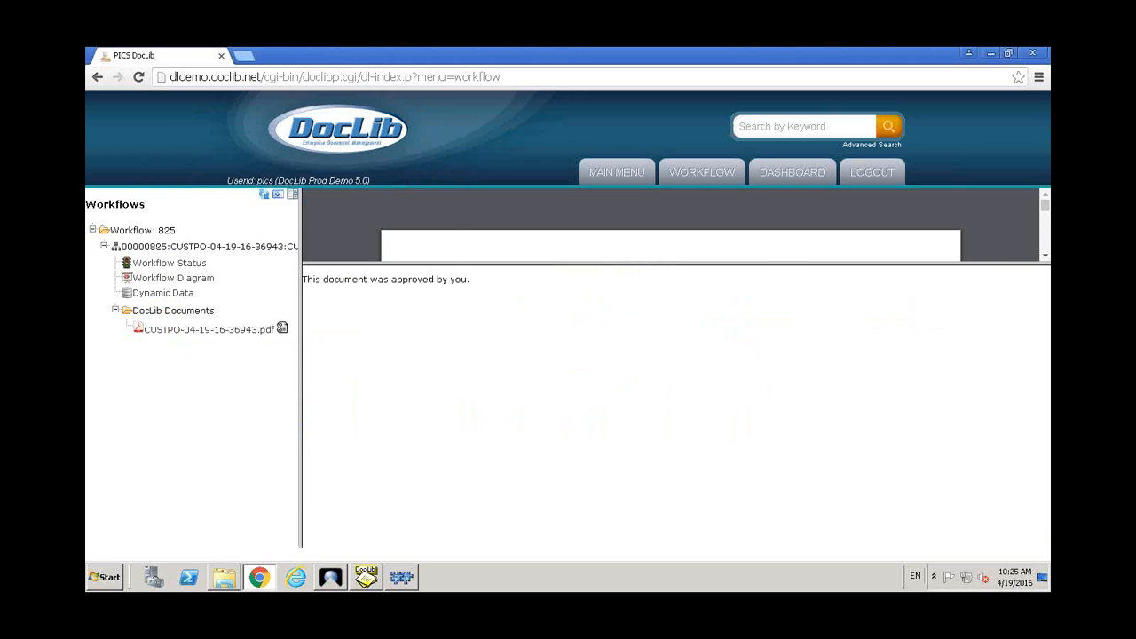
- Examine the status and history of workflow 825, and minimize the browser
left_click(163, 266)
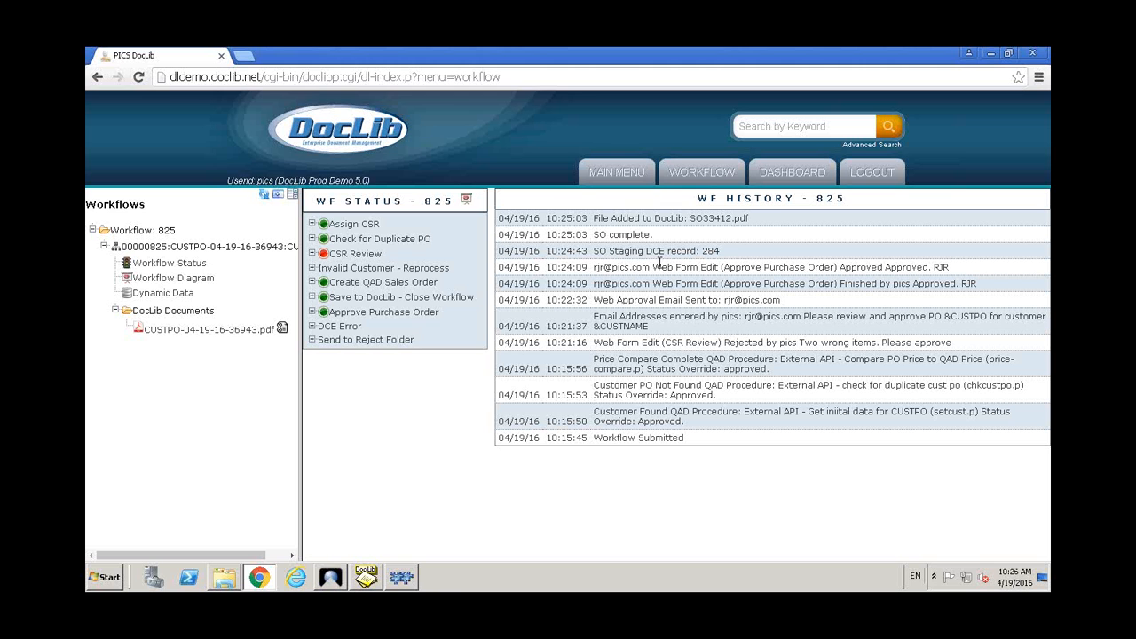
left_click(991, 53)
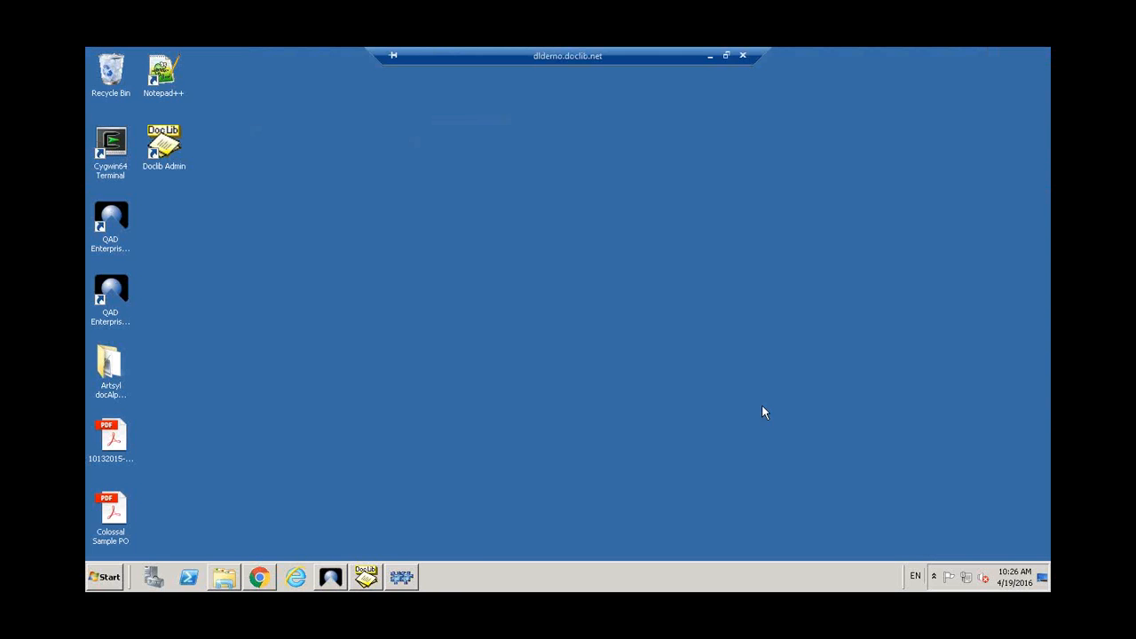
- Switch to QAD Enterprise Applications and search Sales Order Browse for orders starting with the newly created sales order's number
left_click(336, 582)
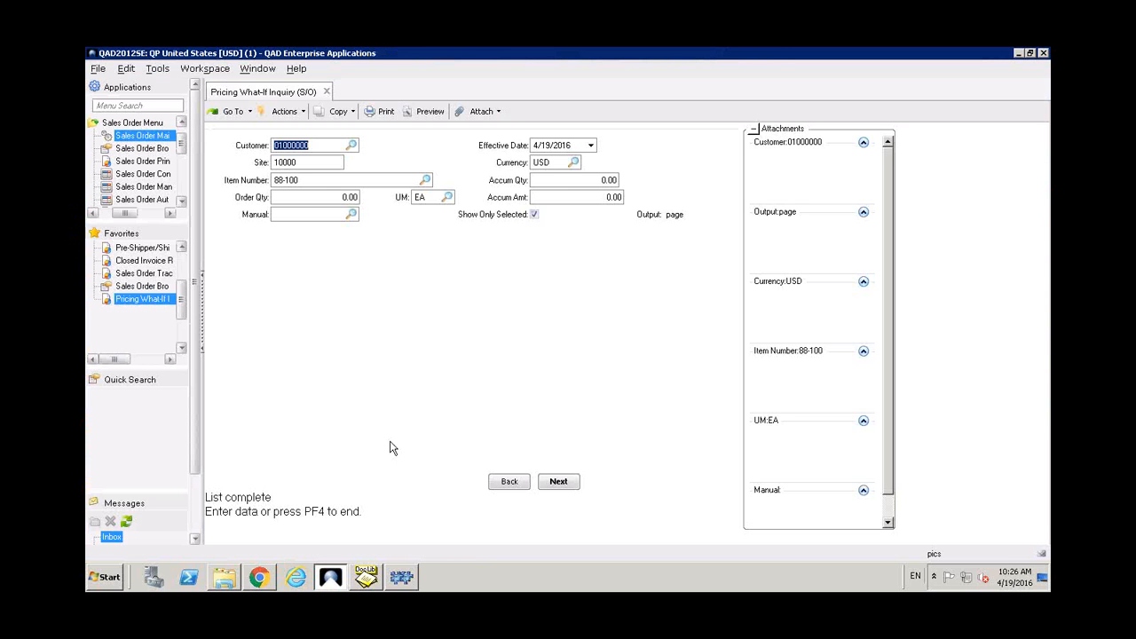
left_click(142, 298)
left_click(142, 286)
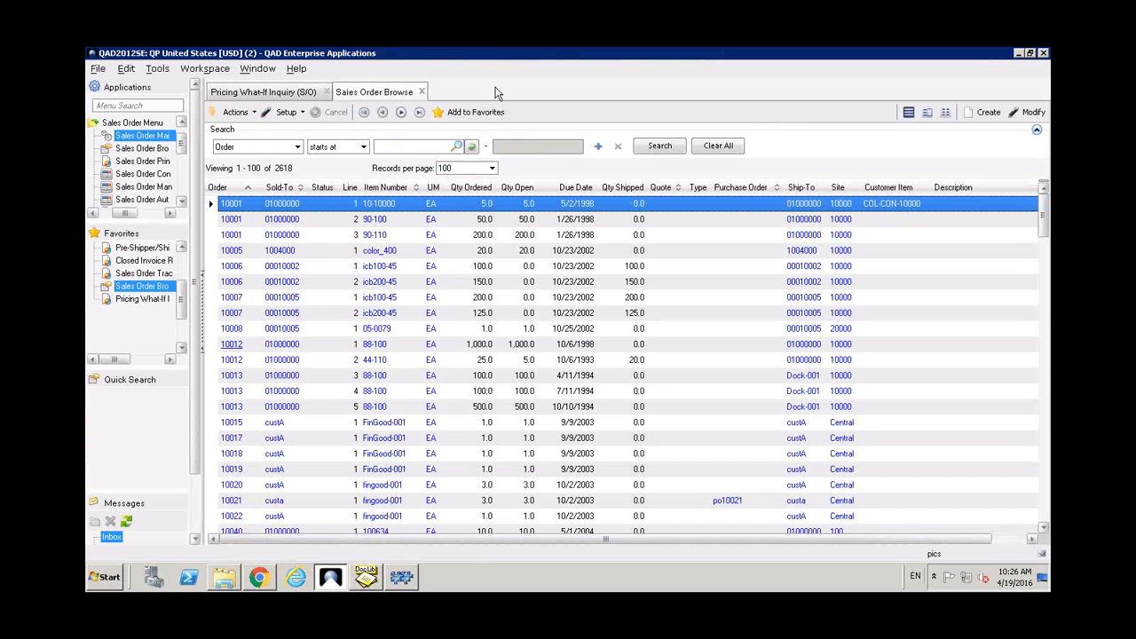
left_click(389, 145)
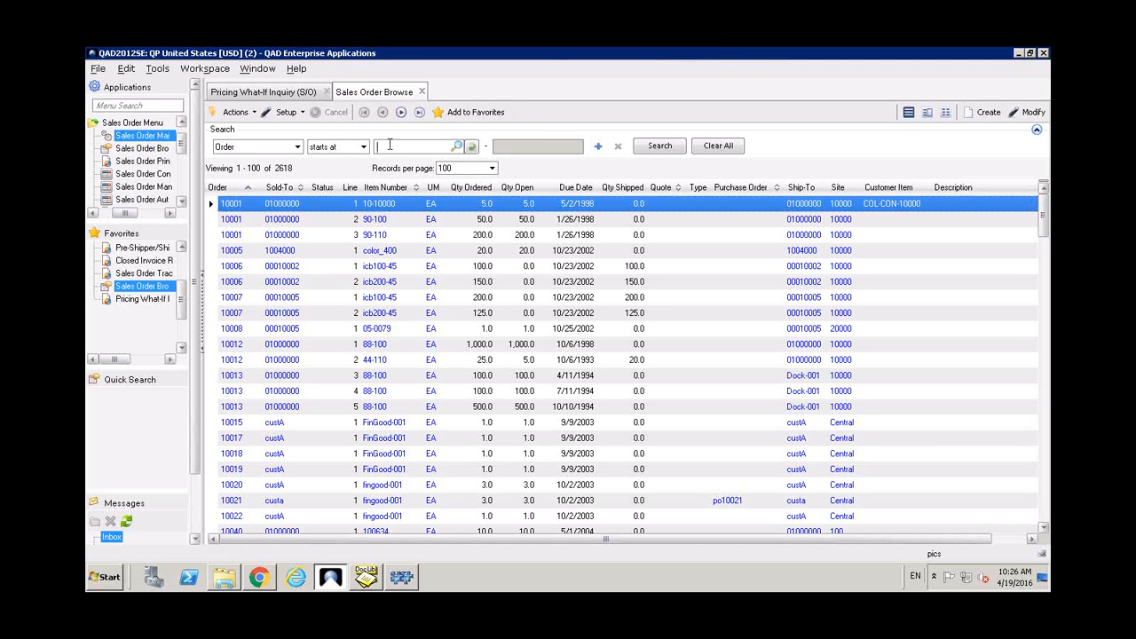
type("SO33412")
key("Return")
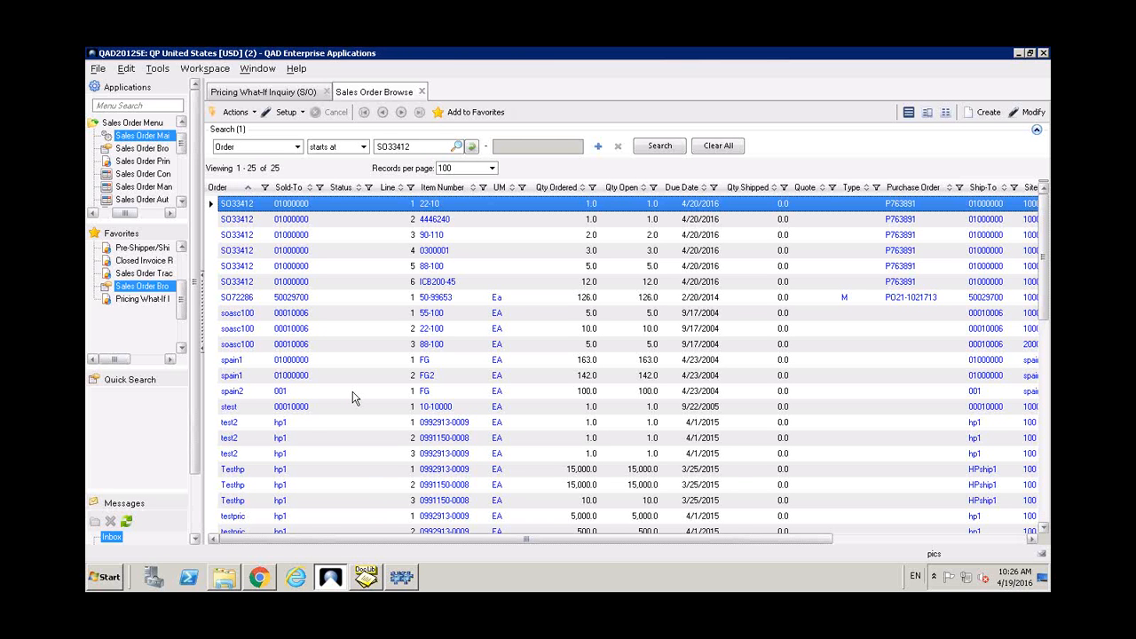
- Run a DocLib Web Search from the first line of the new sales order and open the details of its stored PDF
left_click(249, 208)
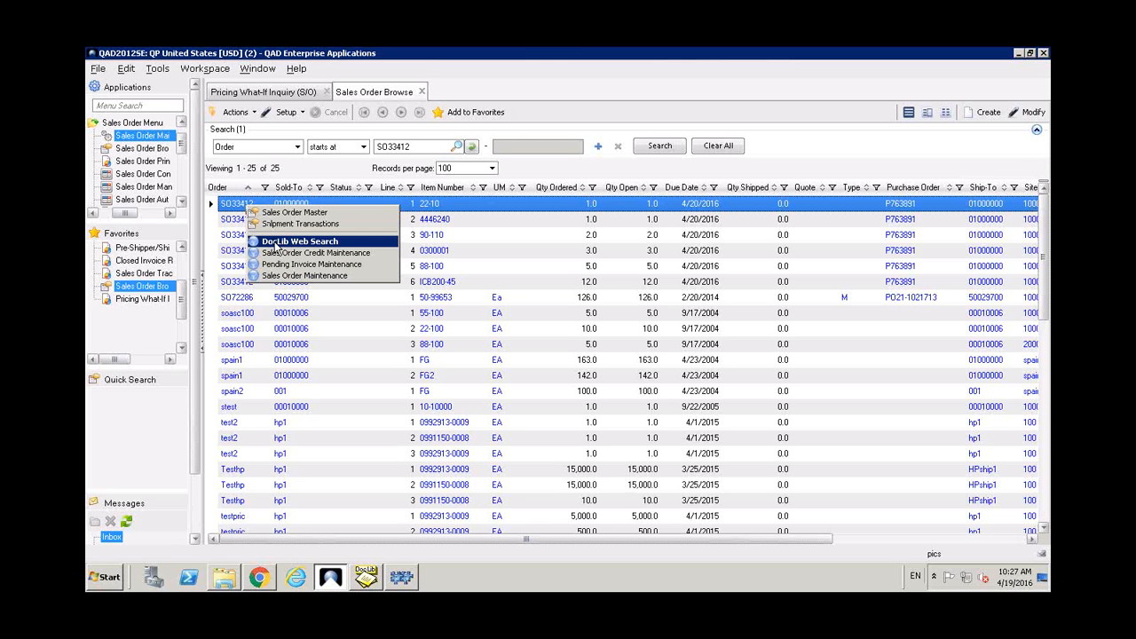
left_click(276, 243)
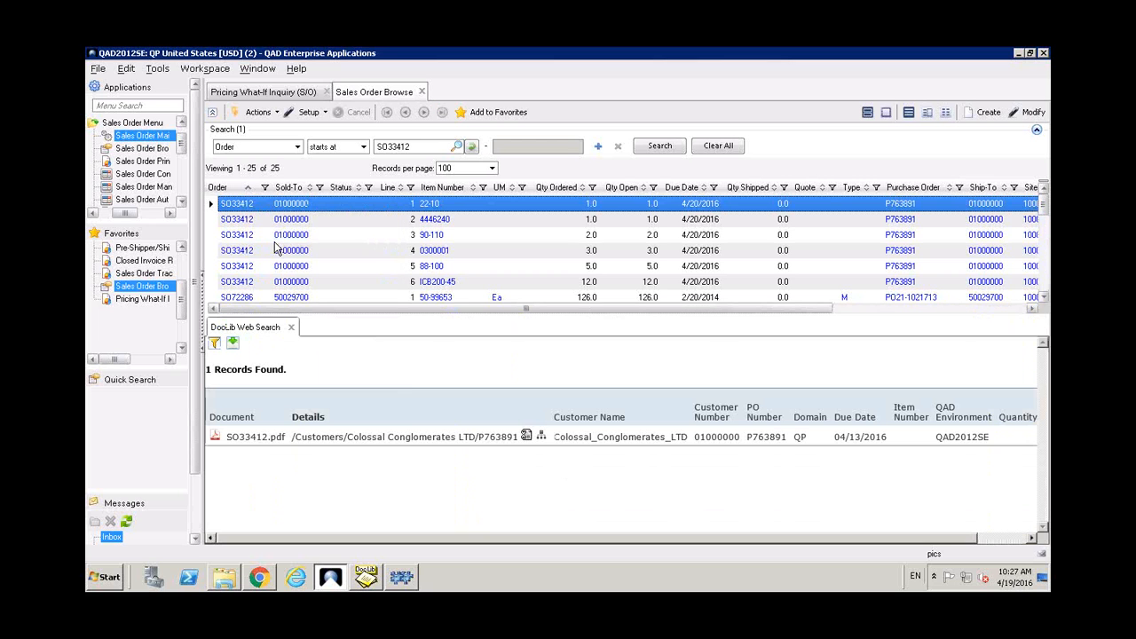
left_click(526, 437)
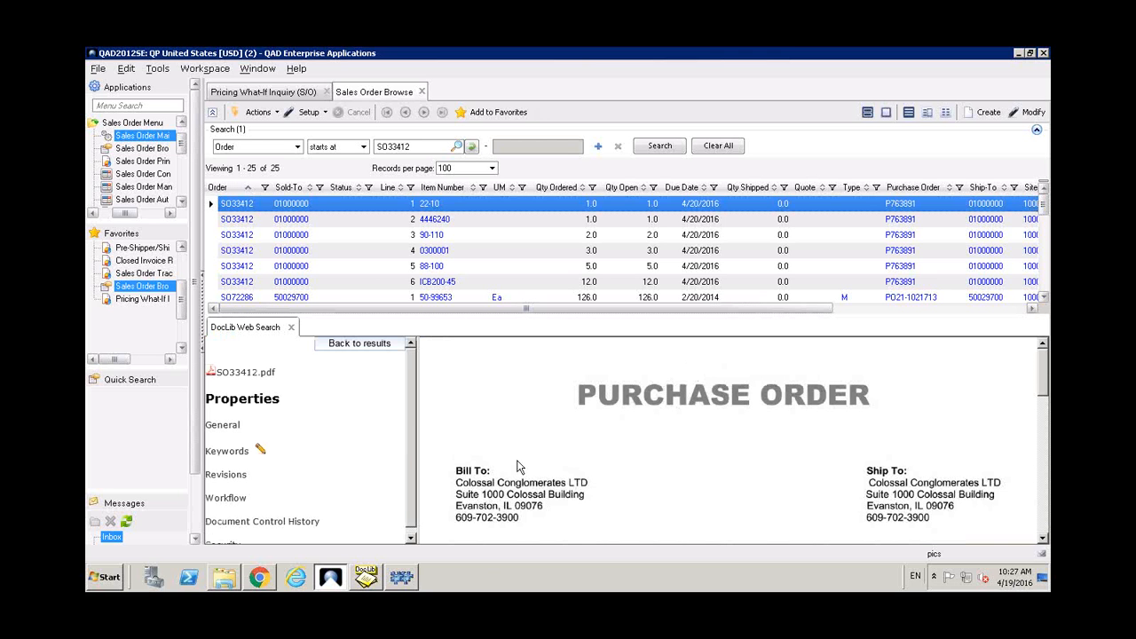
- Examine the line items in the stored purchase order, and review the document's workflow status and history
scroll(577, 450, "down", 4)
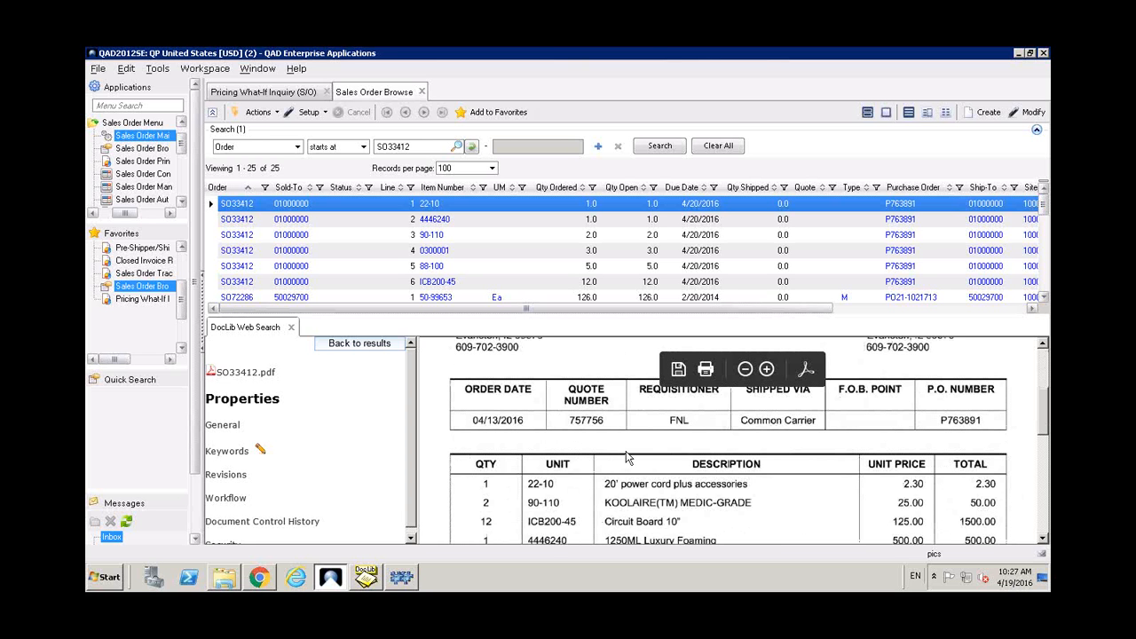
scroll(621, 456, "down", 3)
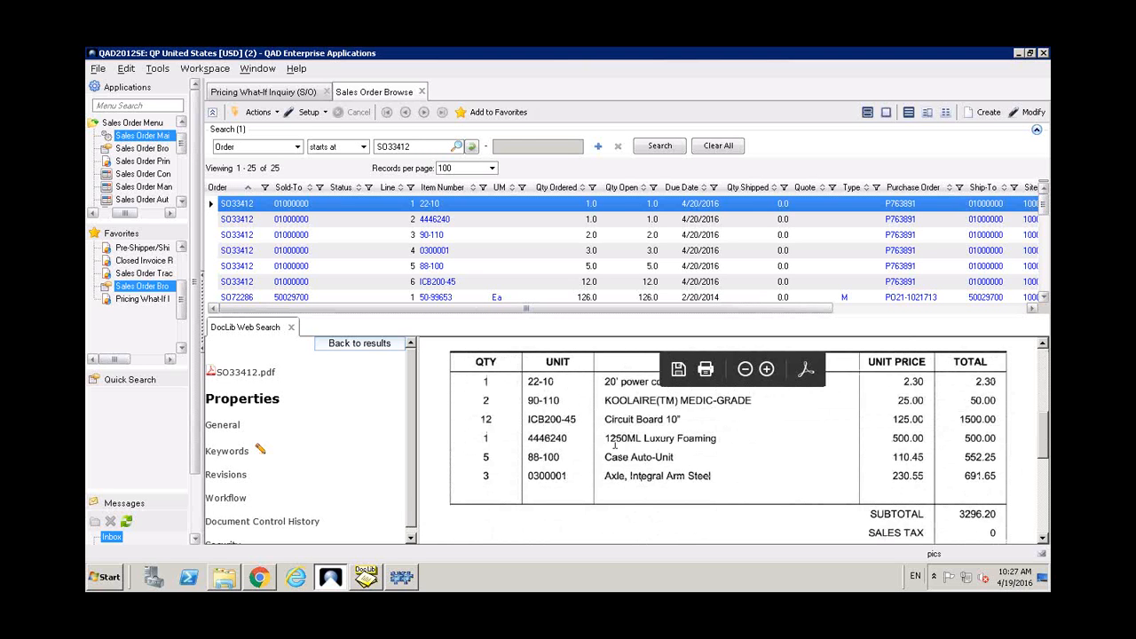
left_click(215, 502)
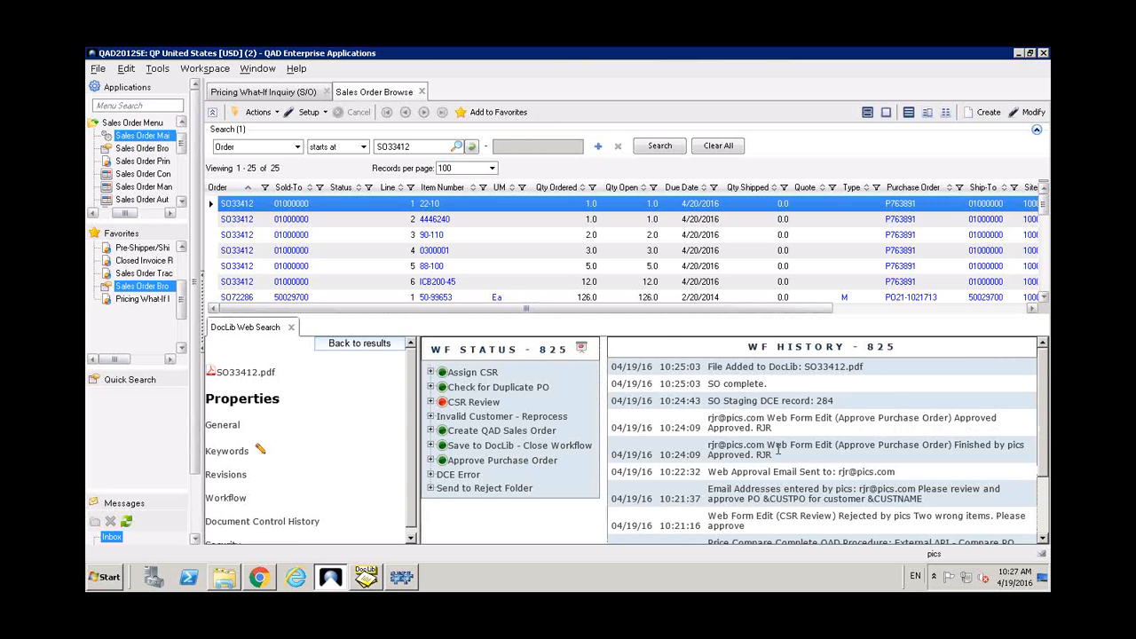
scroll(778, 451, "down", 3)
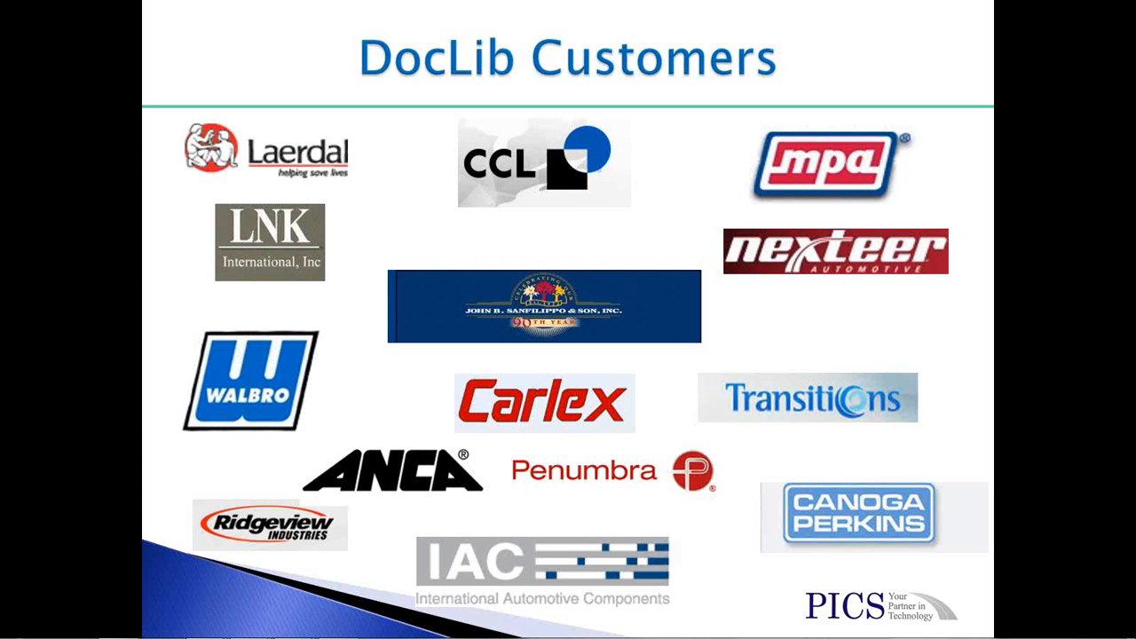
left_click(459, 254)
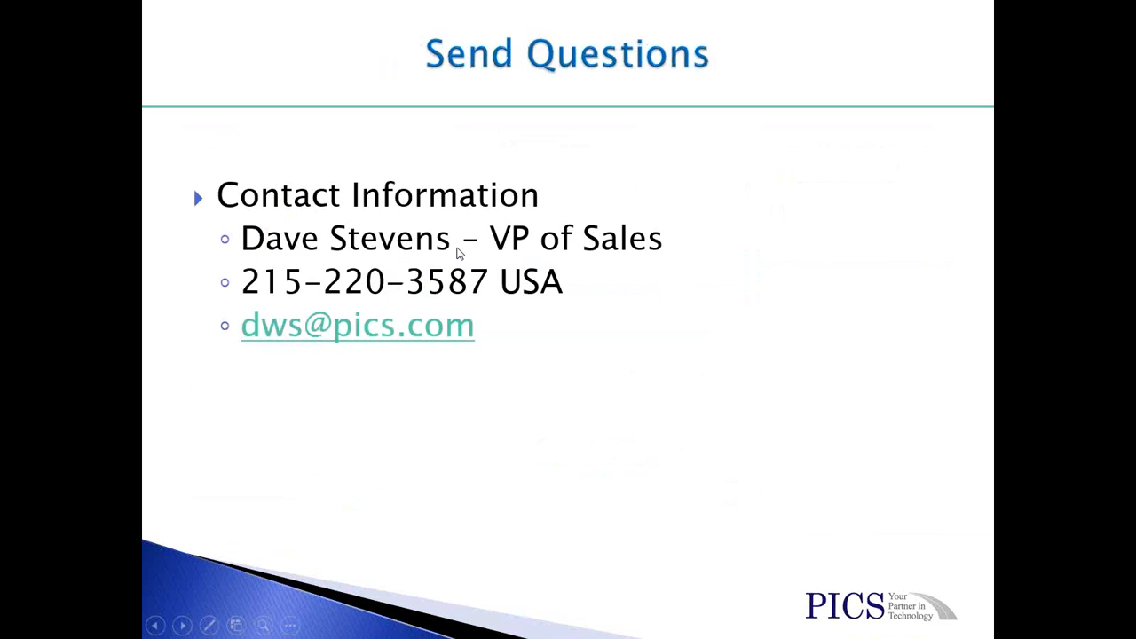